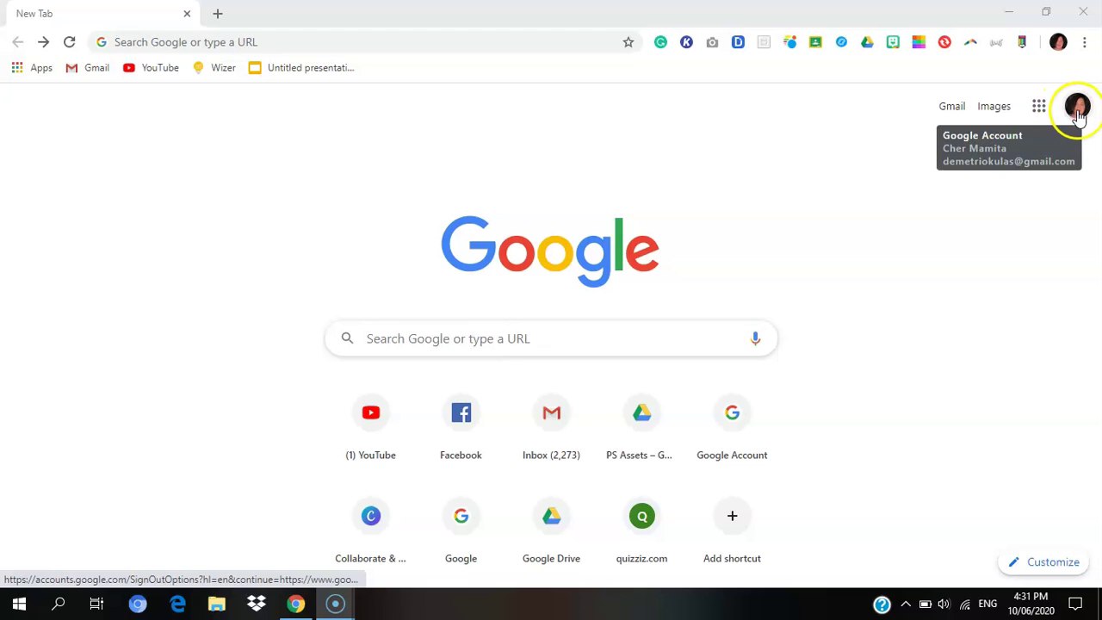
- Open the Gmail inbox from the Google apps list
left_click(1081, 119)
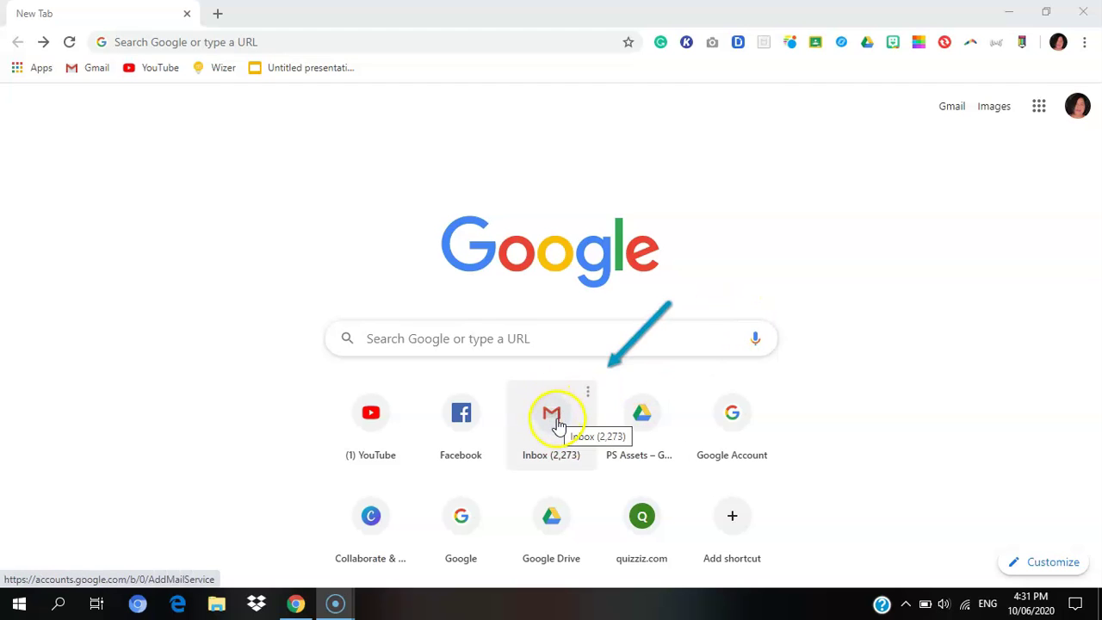
left_click(1039, 108)
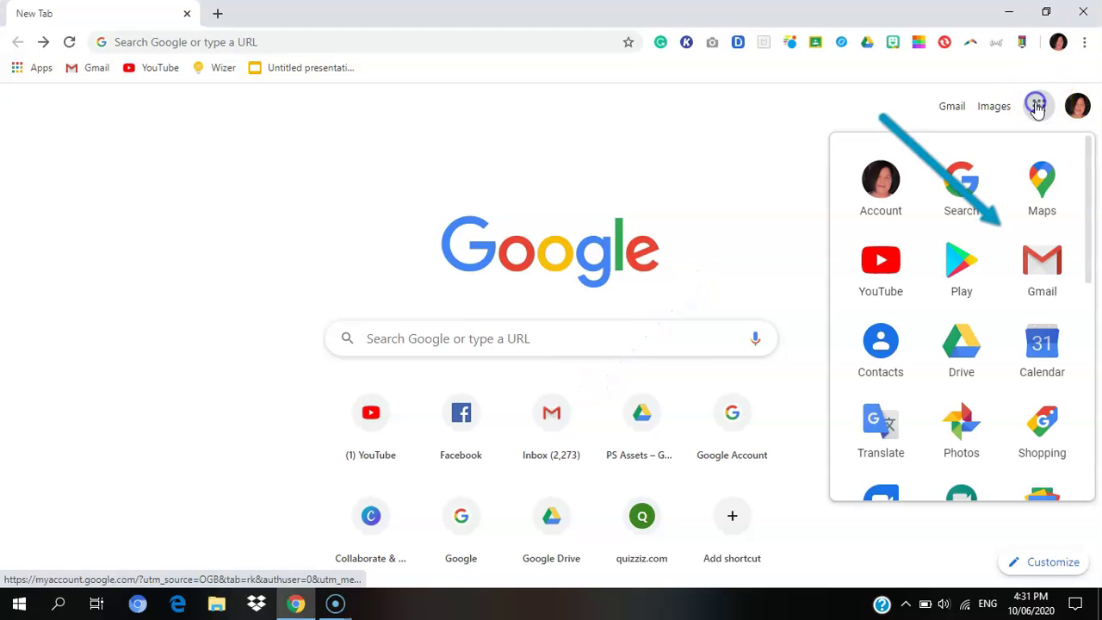
left_click(1042, 267)
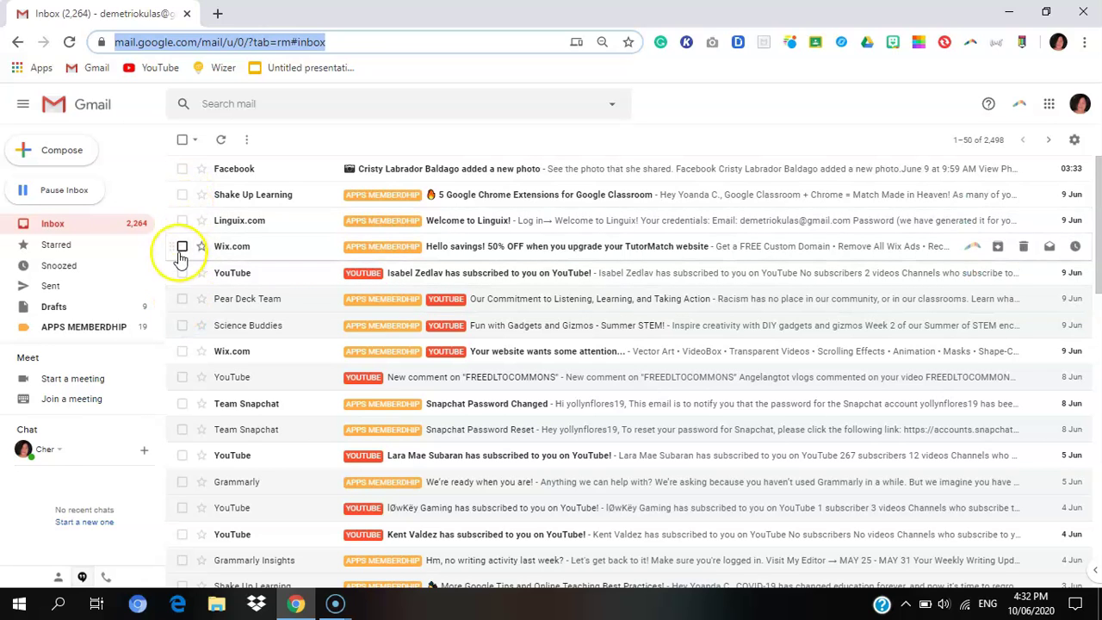
- Delete the Facebook message from the inbox and star the Shake Up Learning message about 5 Google Chrome Extensions
left_click(183, 171)
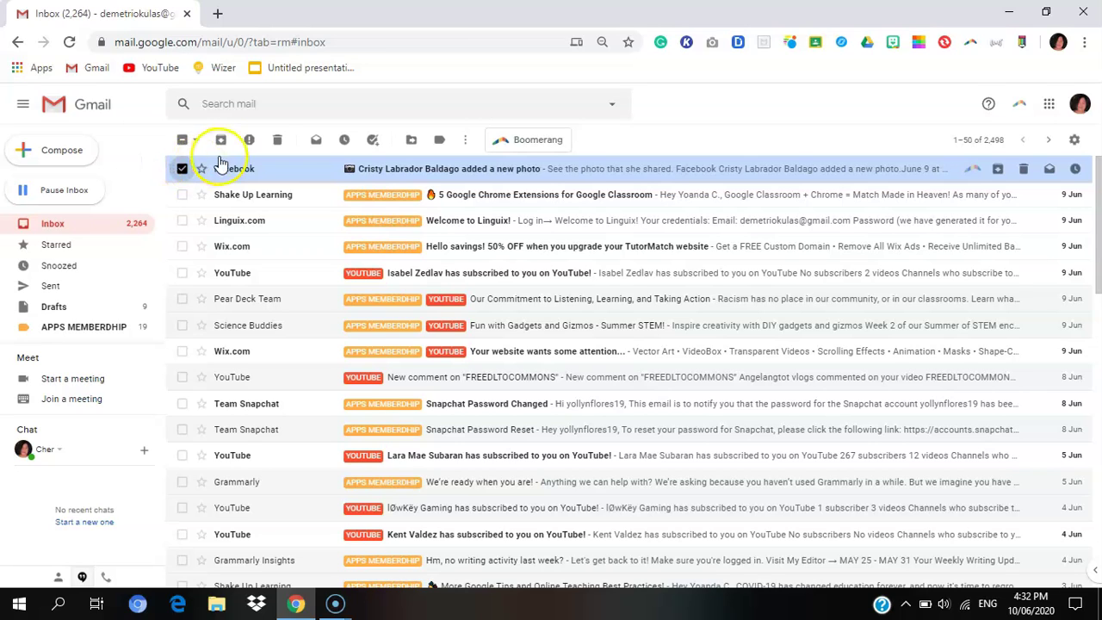
left_click(278, 142)
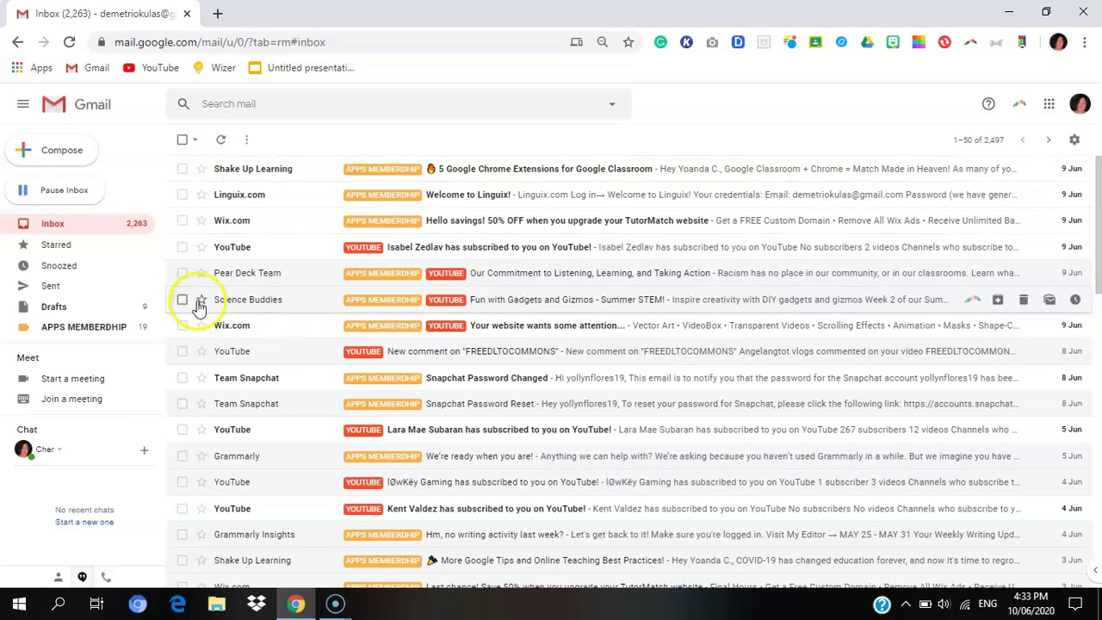
left_click(202, 171)
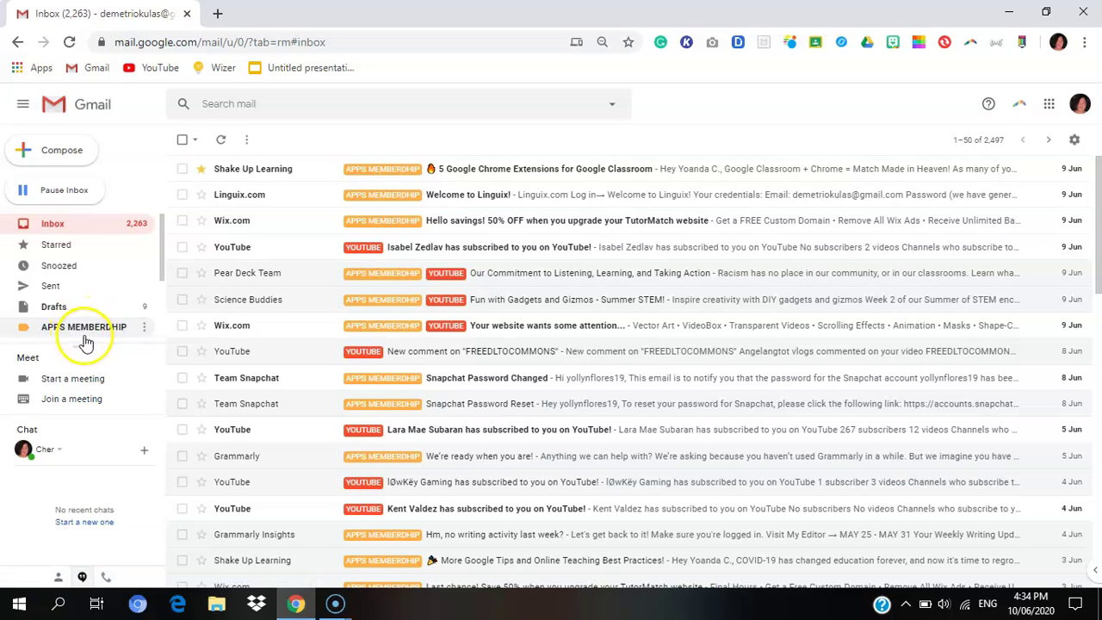
- Look over the options of the APPS MEMBERDHIP label, including its label colours, and open the Sent mail
left_click(146, 332)
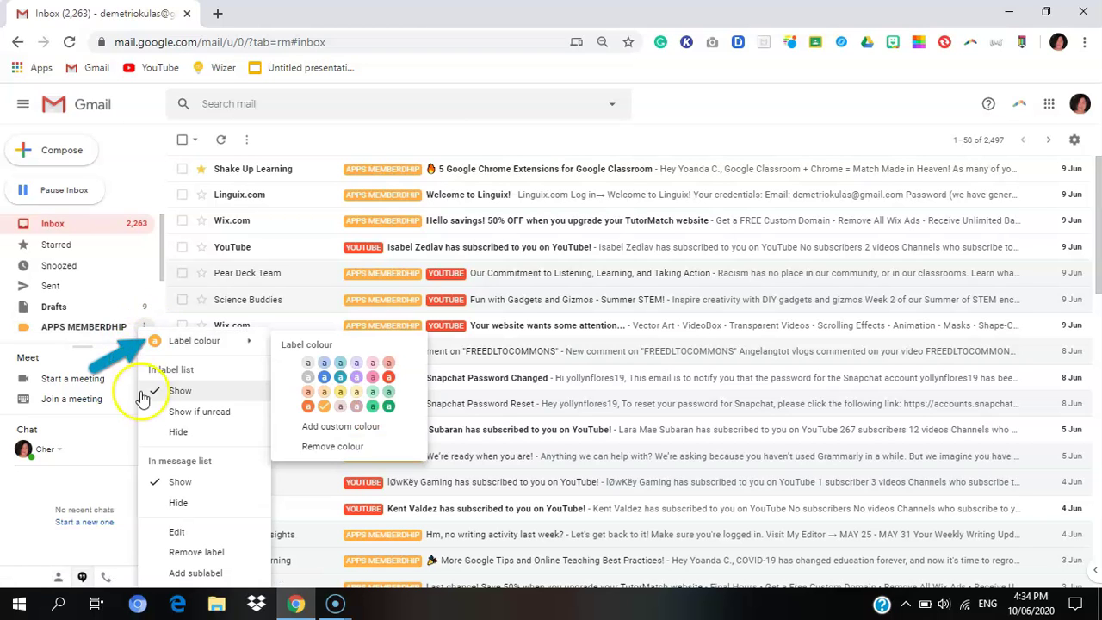
mouse_move(186, 349)
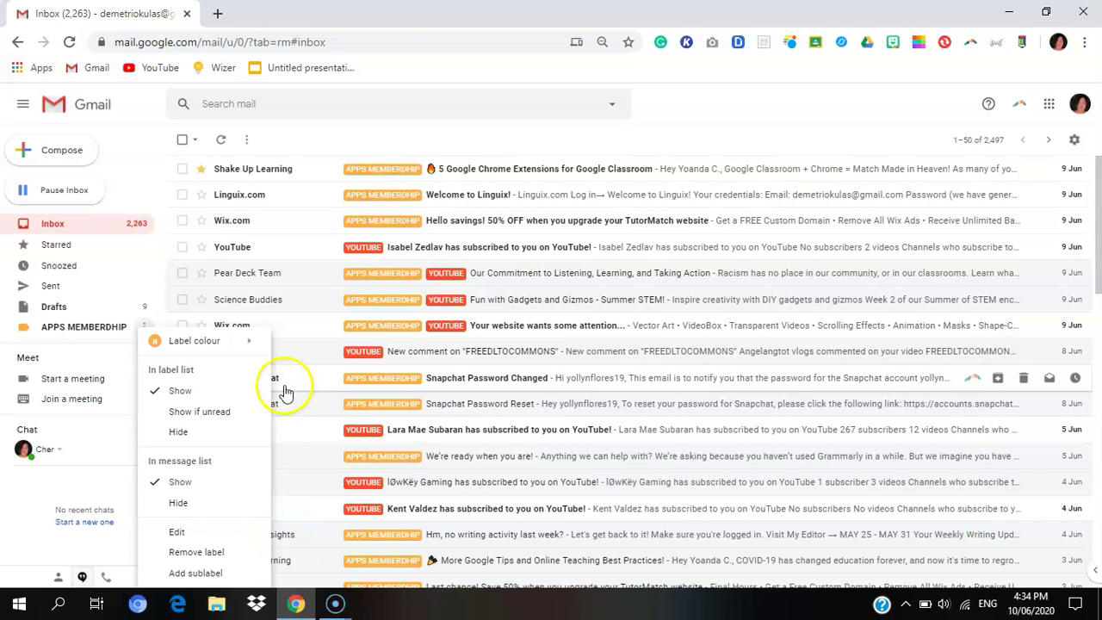
left_click(123, 284)
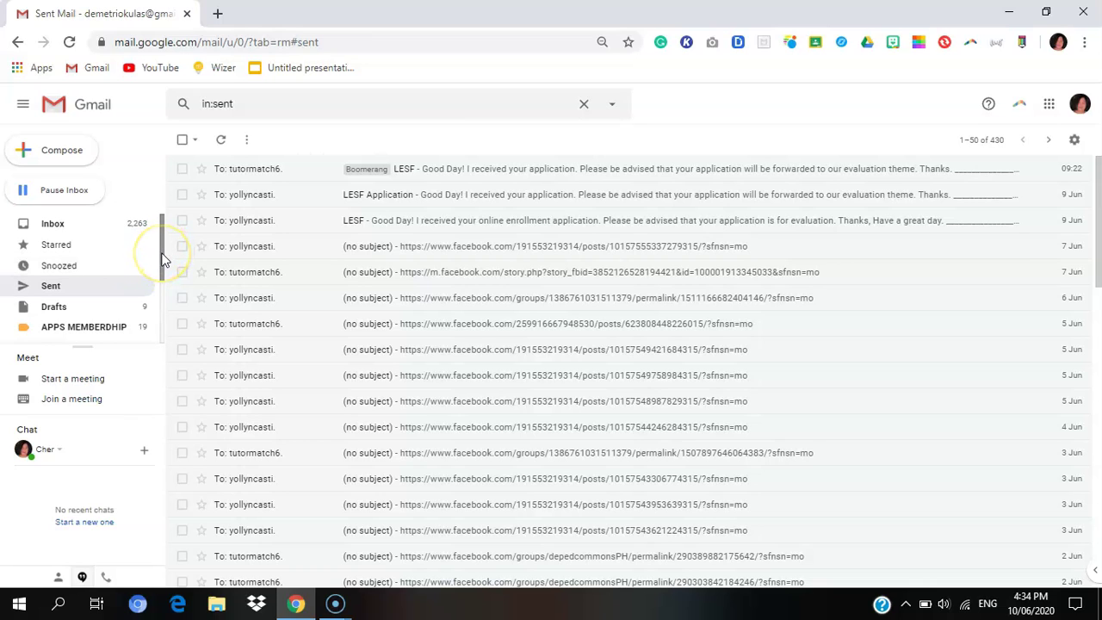
- View the conversations filed under the YOUTUBE label and the Boomerang-Outbox label
left_click_drag(161, 258, 152, 332)
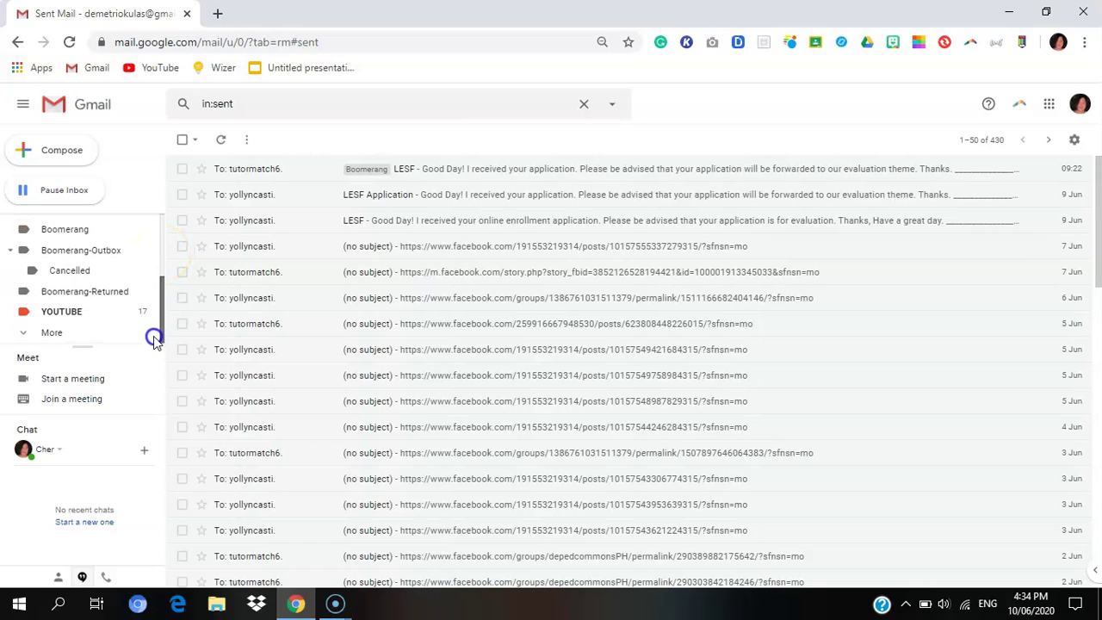
left_click(86, 318)
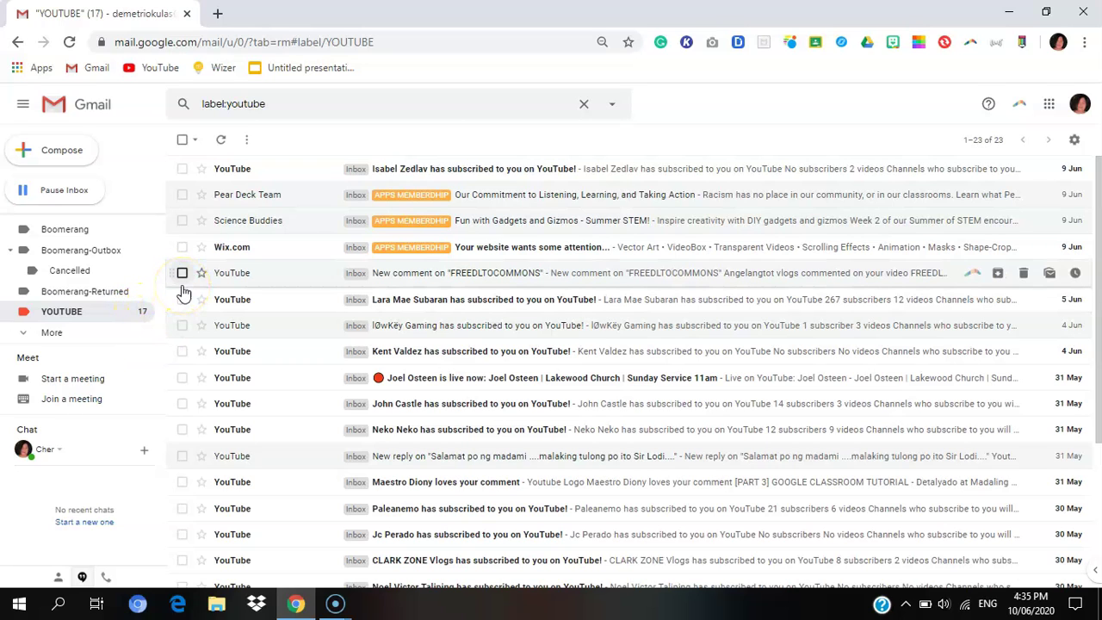
left_click(129, 249)
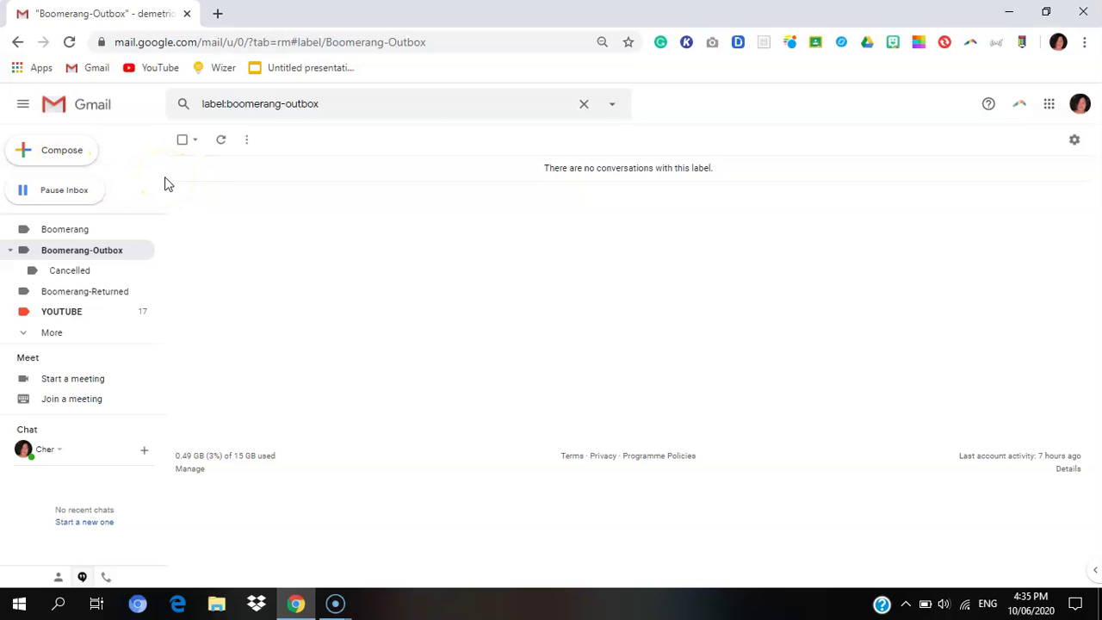
- Start composing a new e-mail message and expand its window to full screen
left_click(27, 149)
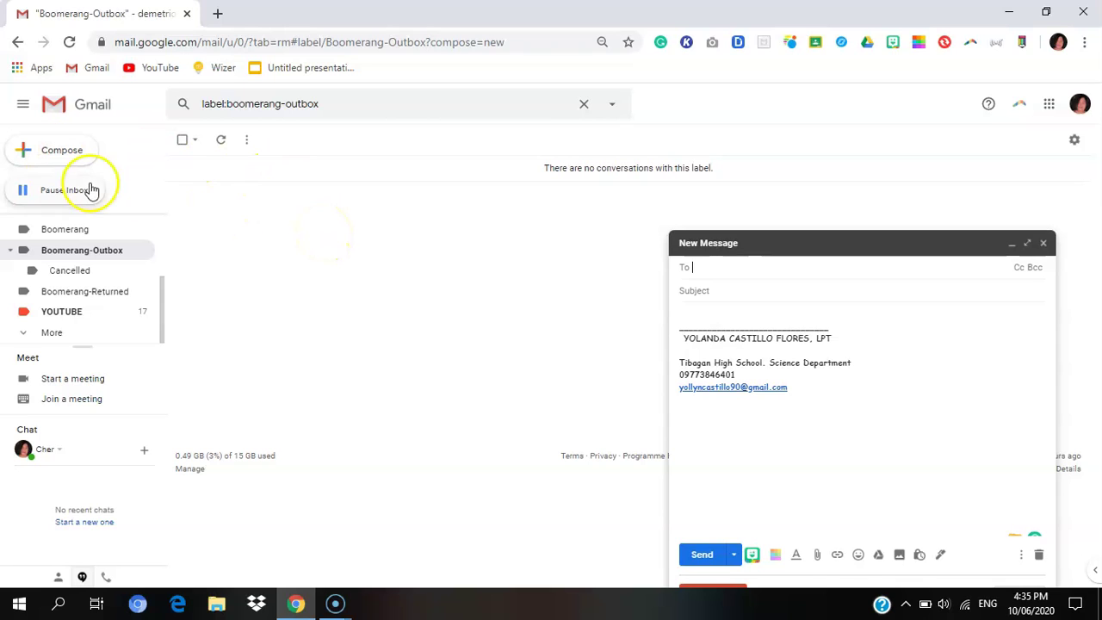
left_click(29, 149)
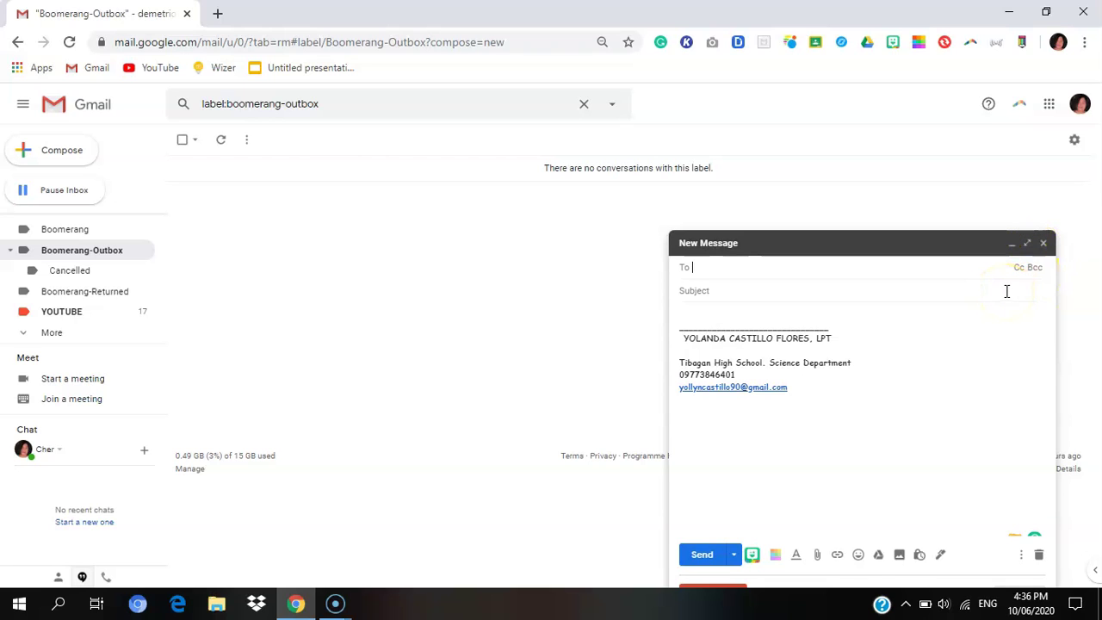
left_click(1028, 245)
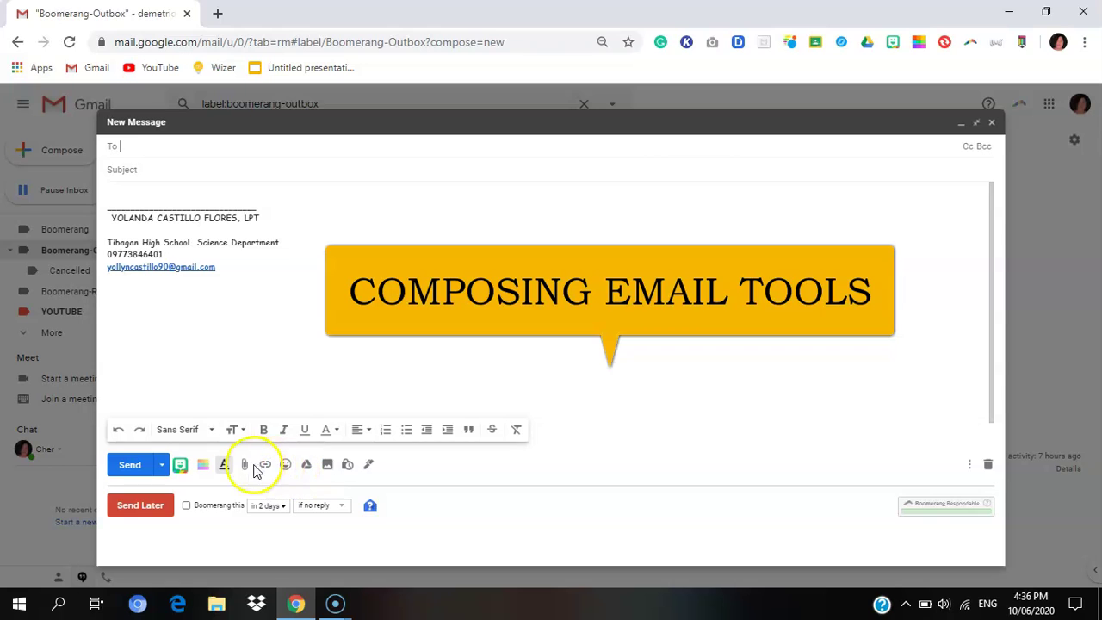
- Look through the available fonts and text sizes for the message without choosing any of them
left_click(210, 432)
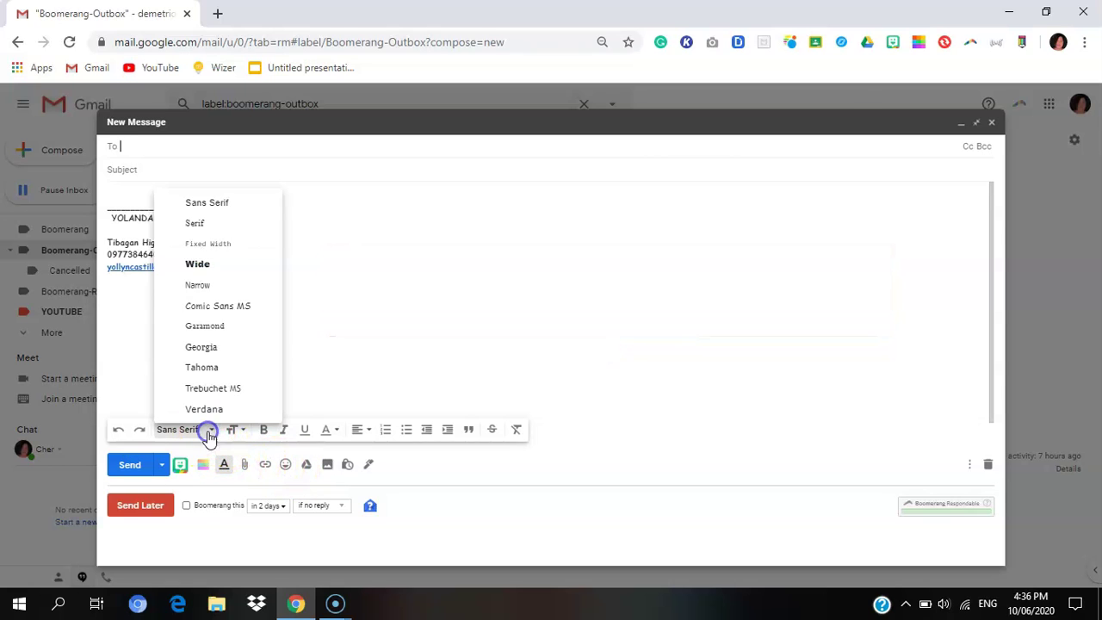
left_click(319, 374)
left_click(319, 373)
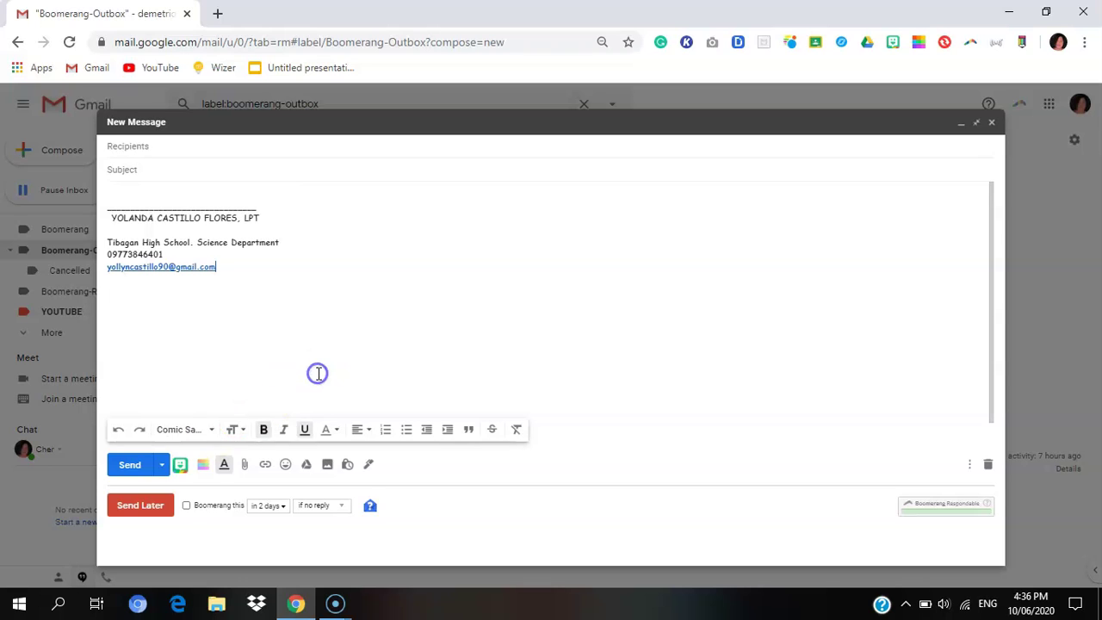
left_click(238, 433)
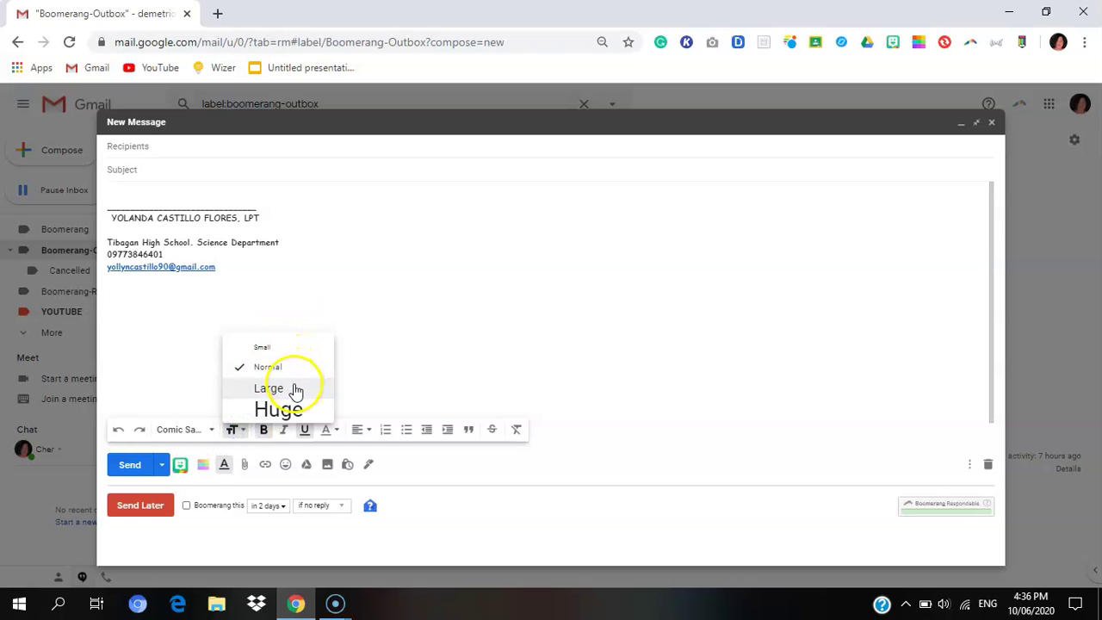
left_click(379, 350)
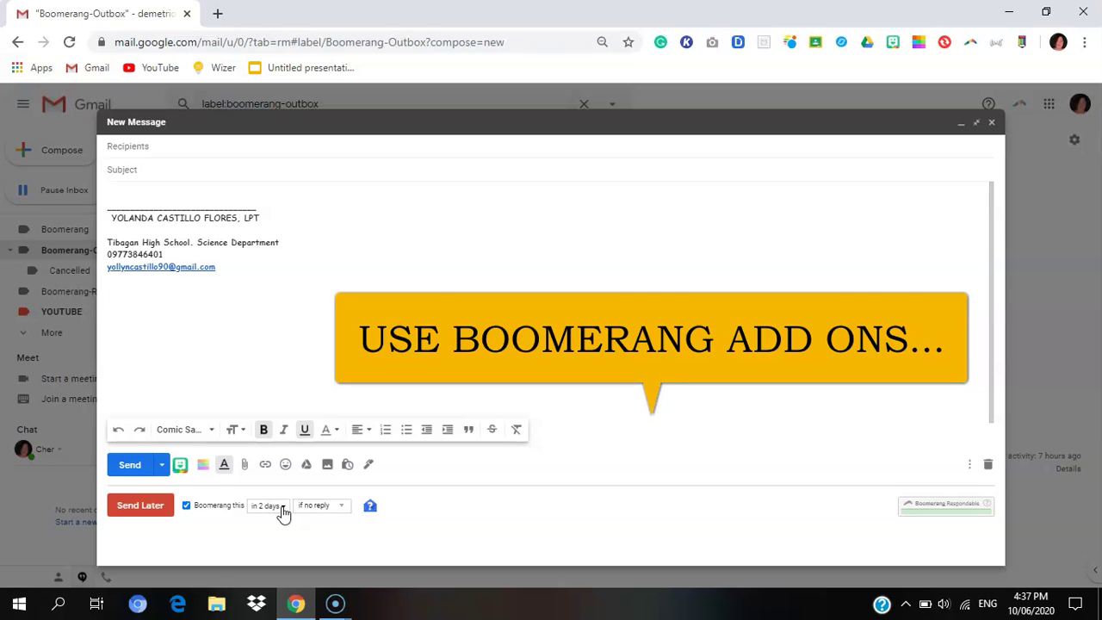
- Review the Boomerang reminder times on offer for the message, leaving the time as it is
left_click(284, 508)
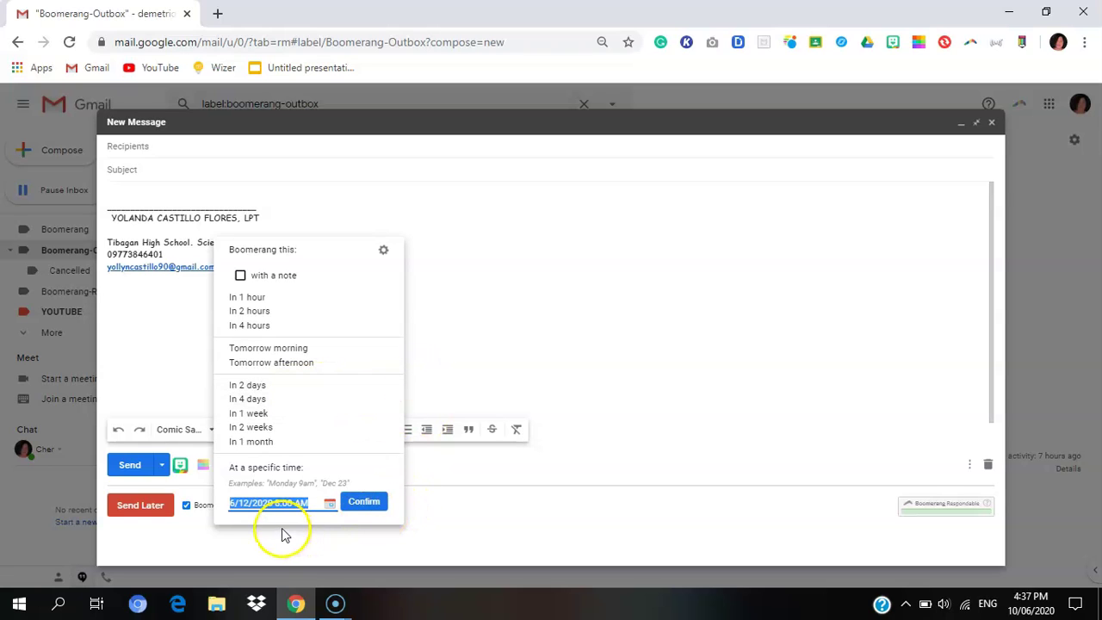
left_click(464, 311)
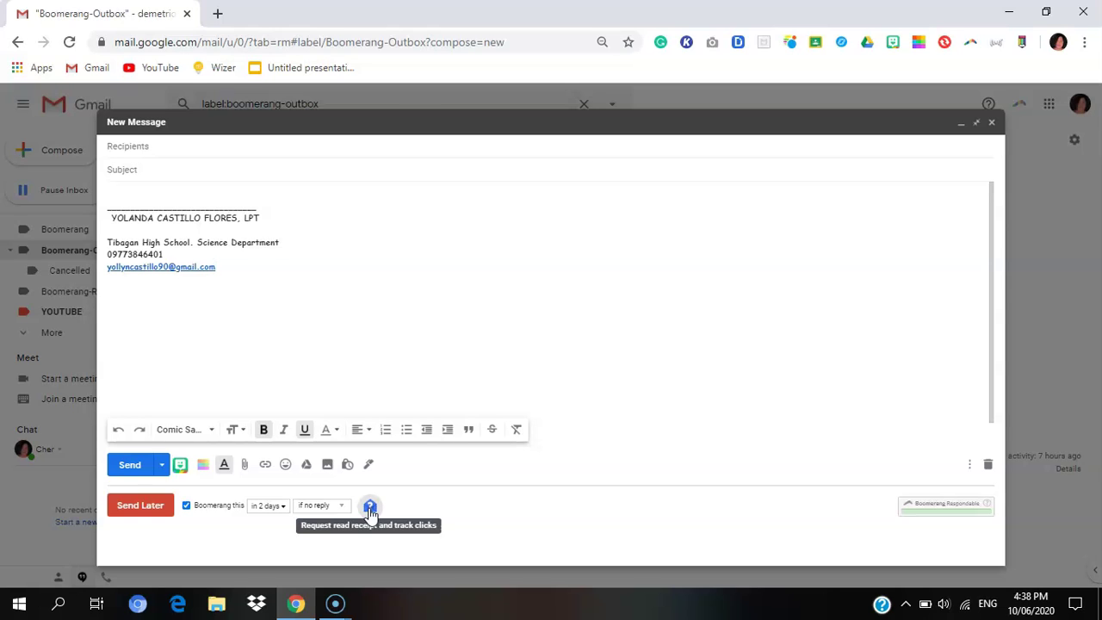
- Try adding the read receipt and click tracking request to the message, and remove it again
left_click(371, 510)
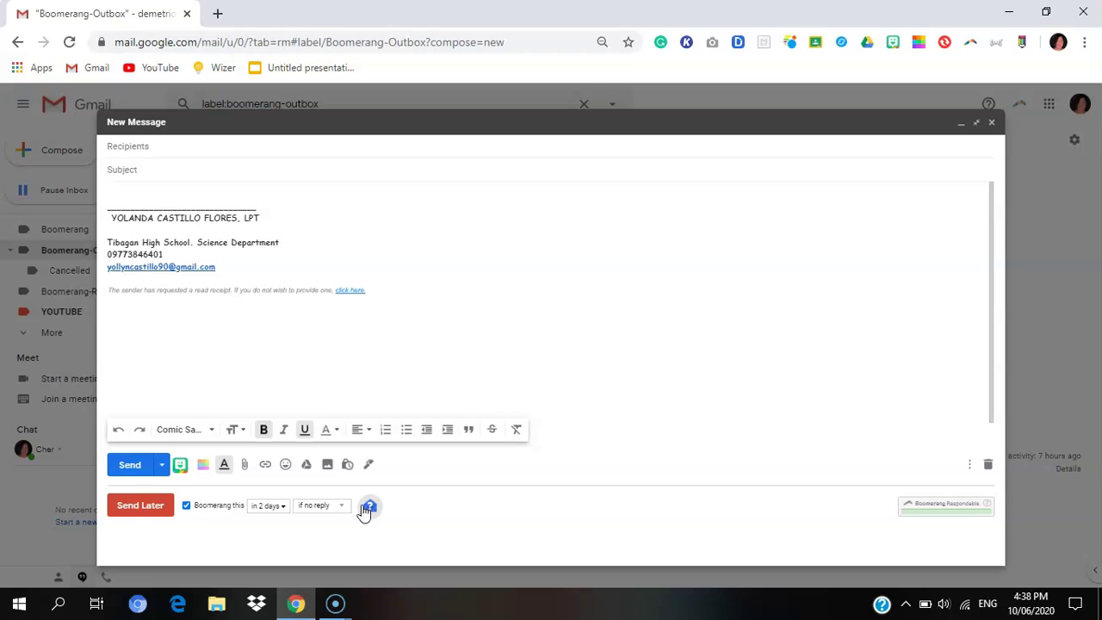
left_click(369, 508)
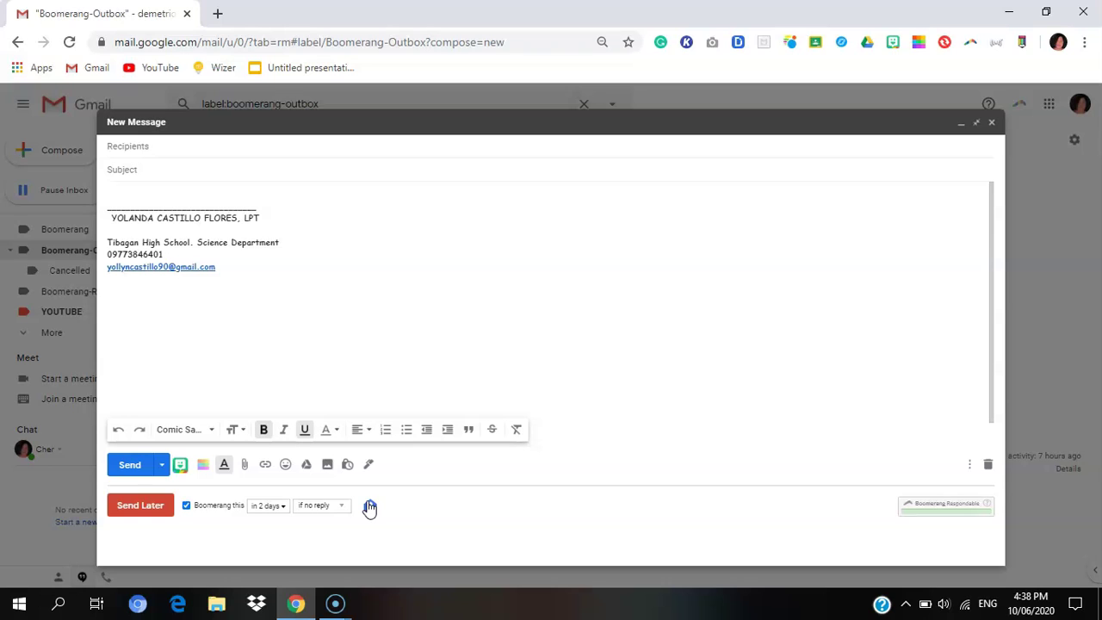
left_click(370, 509)
left_click(456, 479)
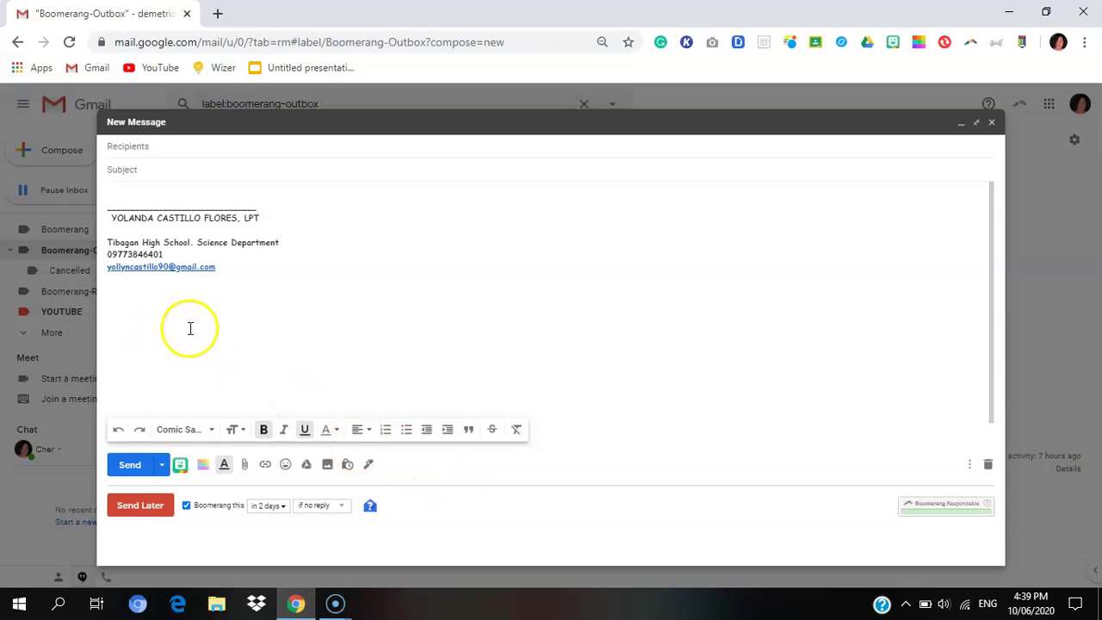
- Address the message to the first suggested contact's e-mail starting with "y"
left_click(194, 154)
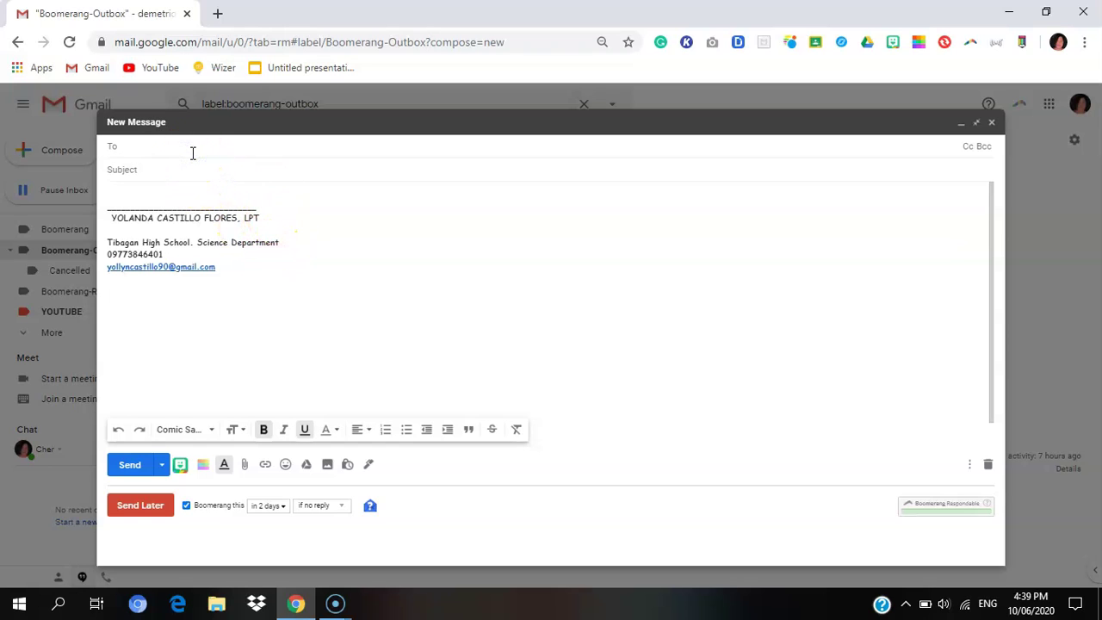
type("y")
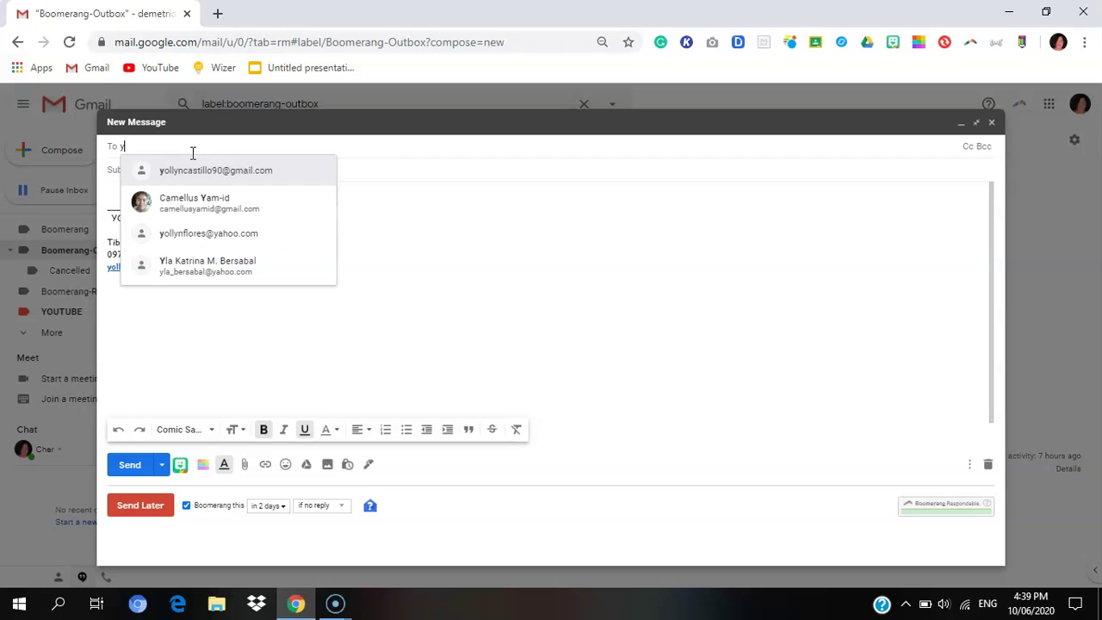
left_click(197, 170)
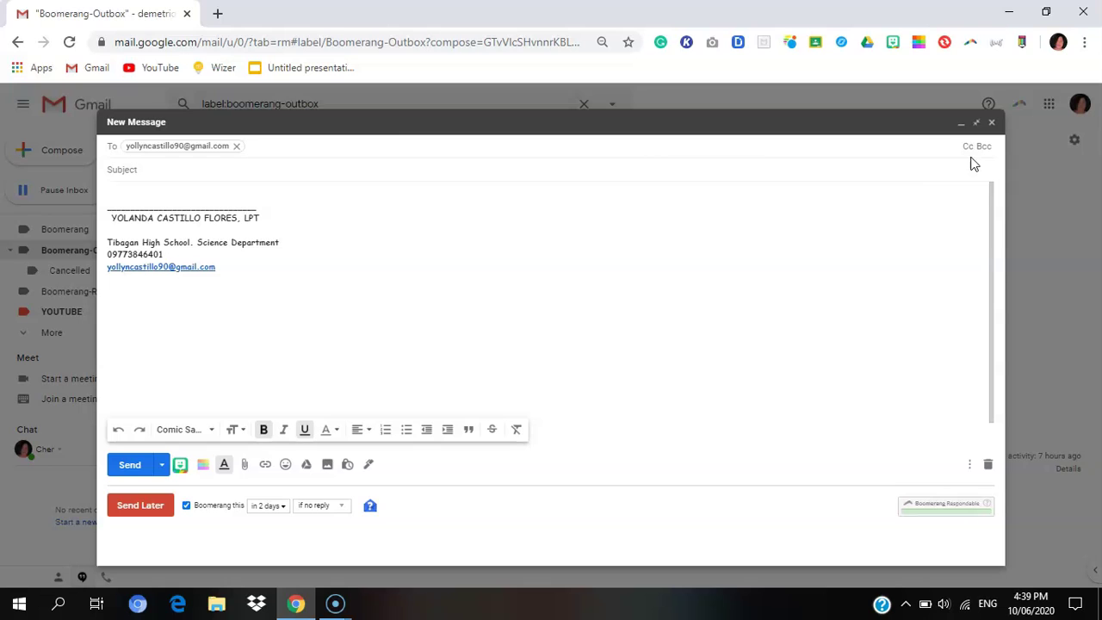
- Enter "LESF Application" as the subject of the message
left_click(166, 167)
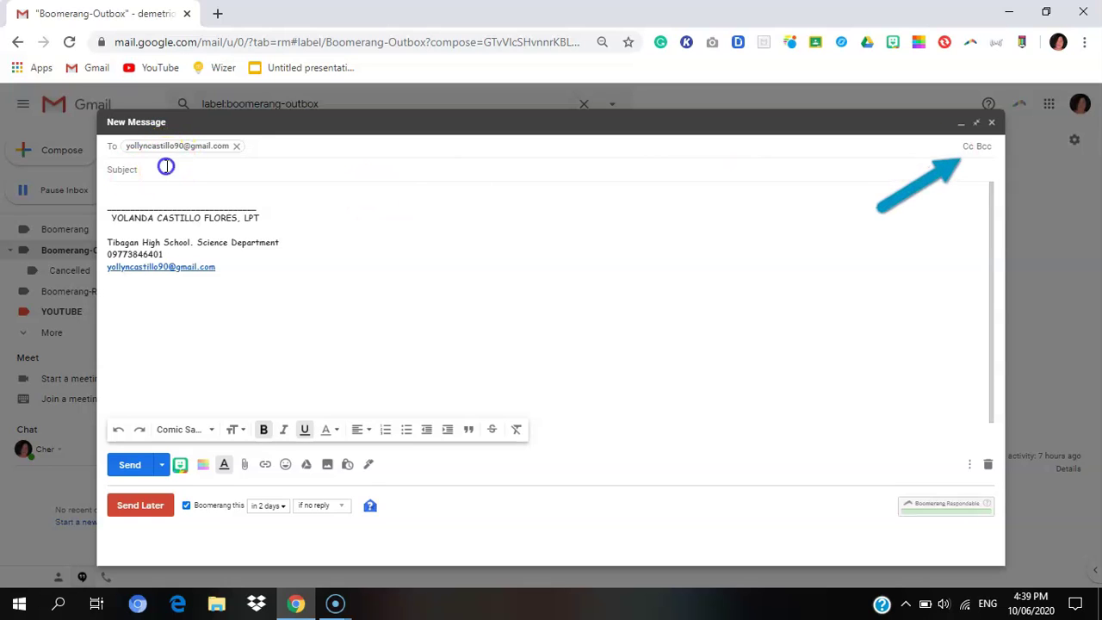
left_click(153, 169)
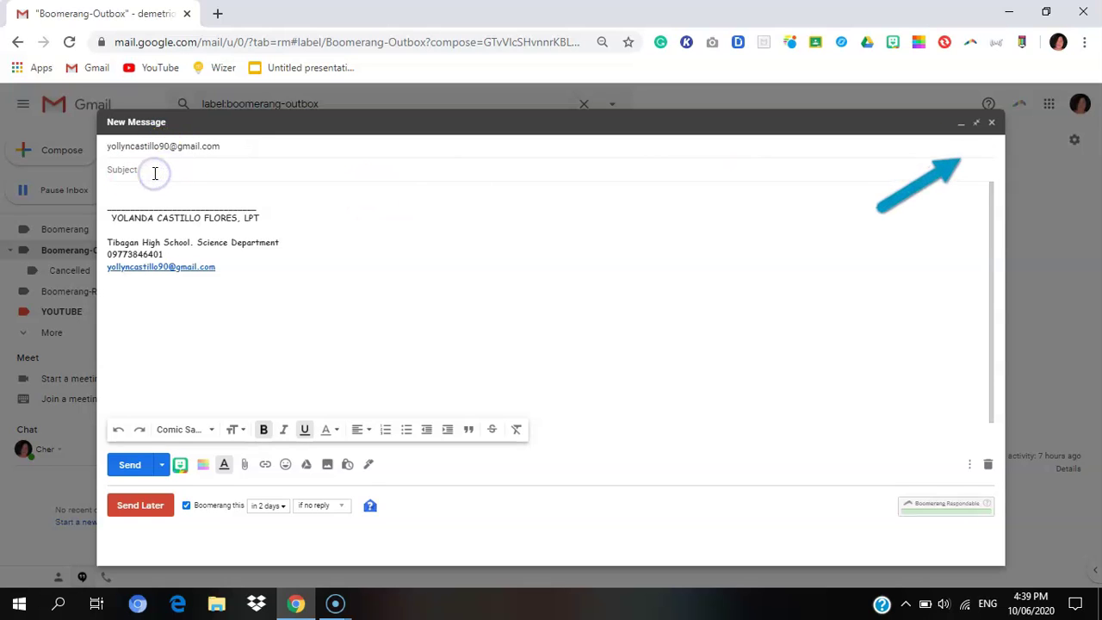
type("LES")
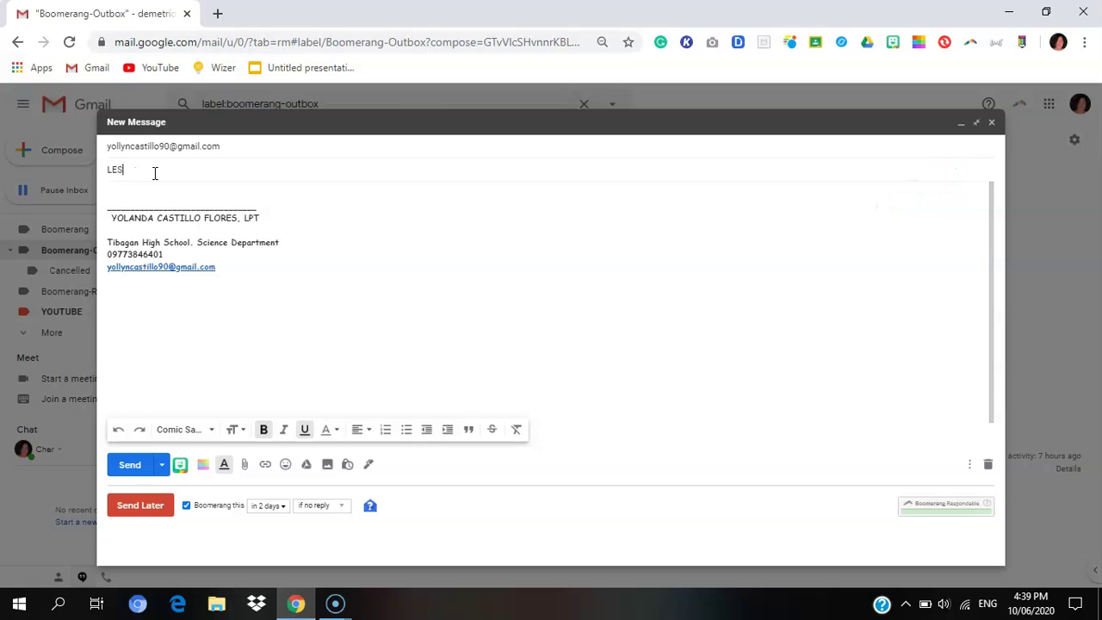
type("P")
type(" Appli")
type("catio")
type("n")
- Add a line above the signature and use the text shortcut LESF to insert the reply starting "Good Day! I received your application."
left_click(136, 195)
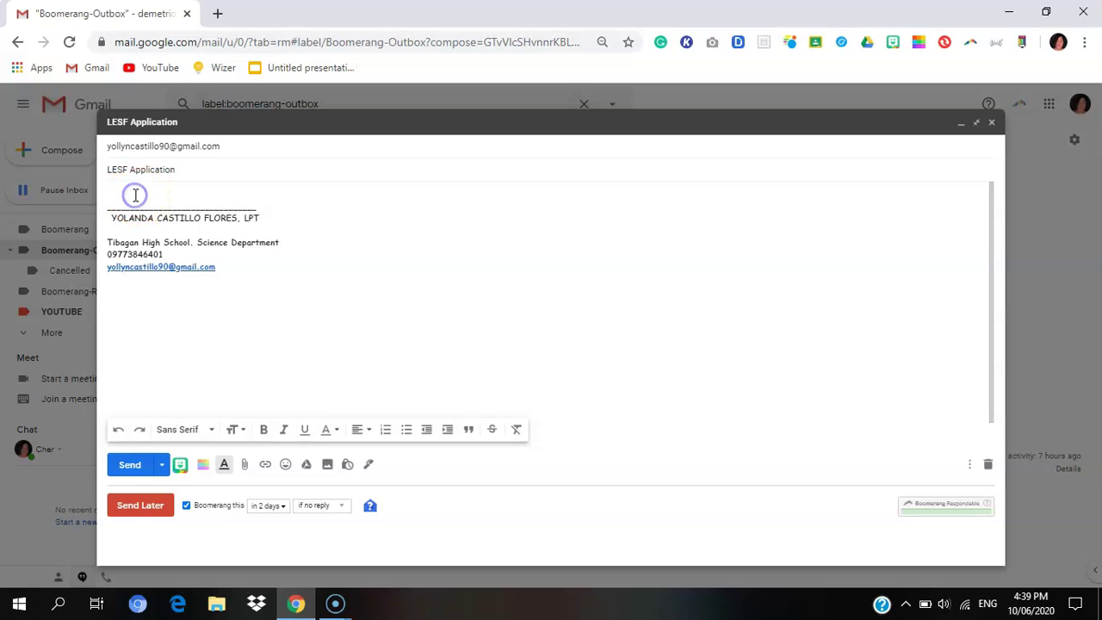
key("Return")
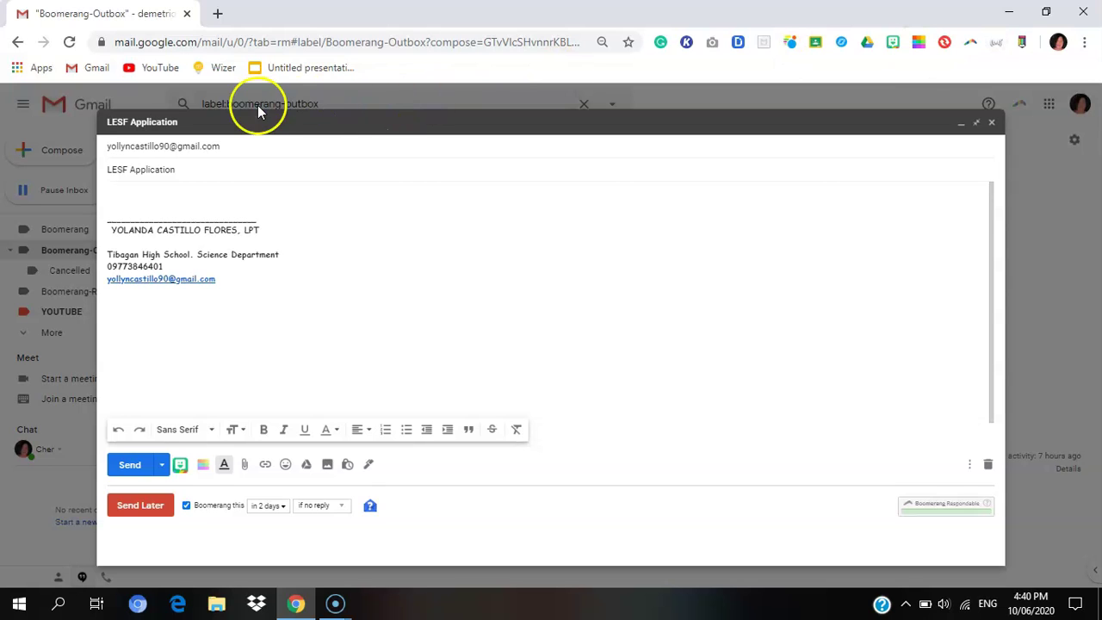
left_click(125, 212)
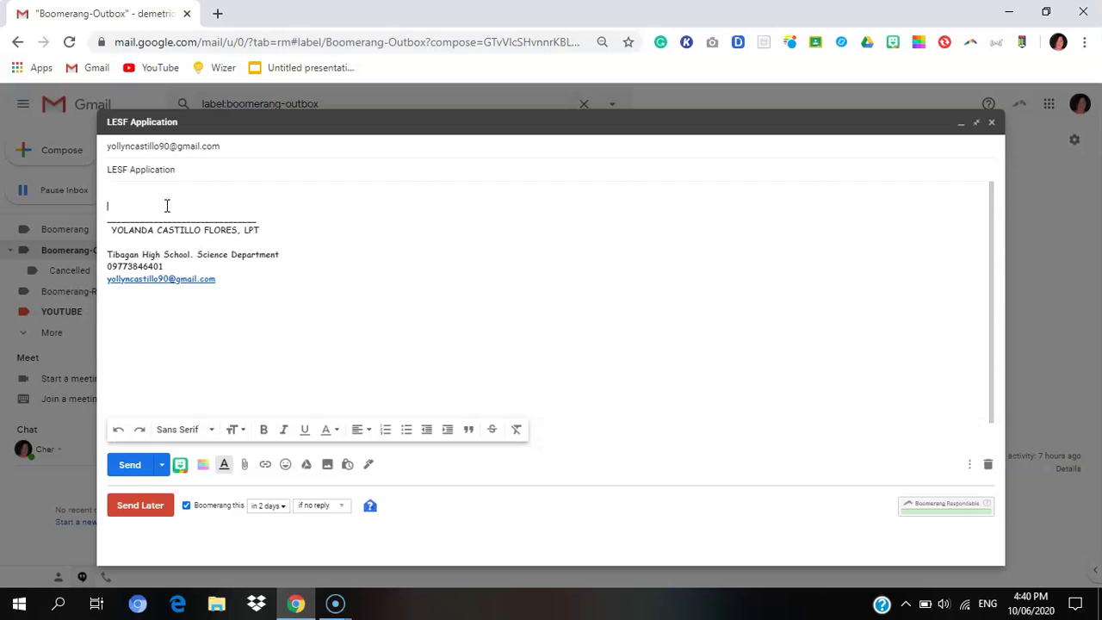
type("LESF")
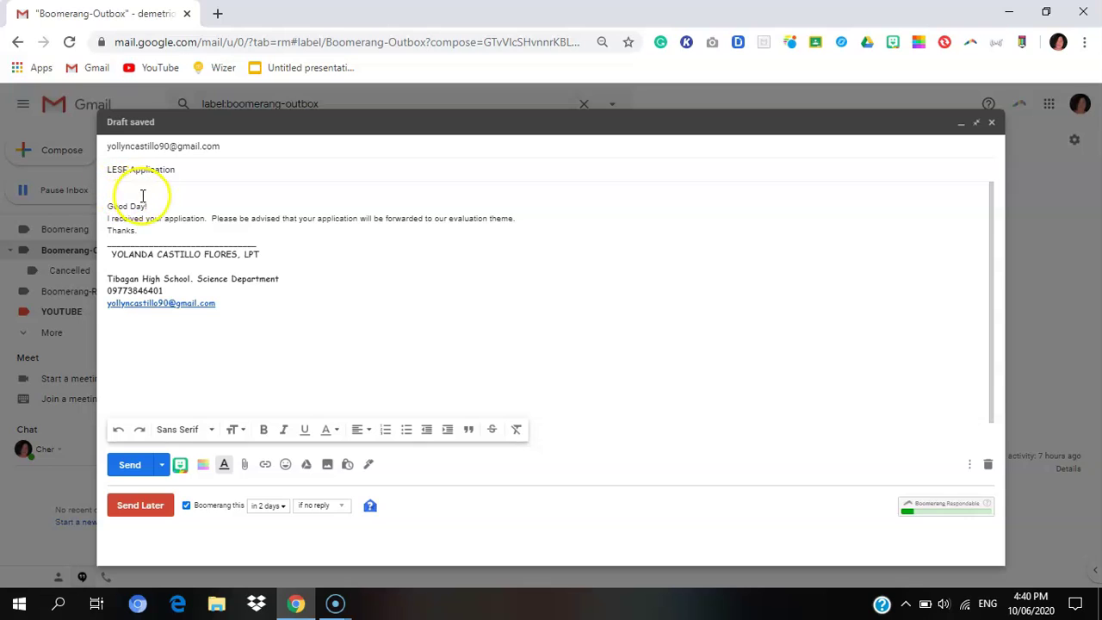
left_click(155, 205)
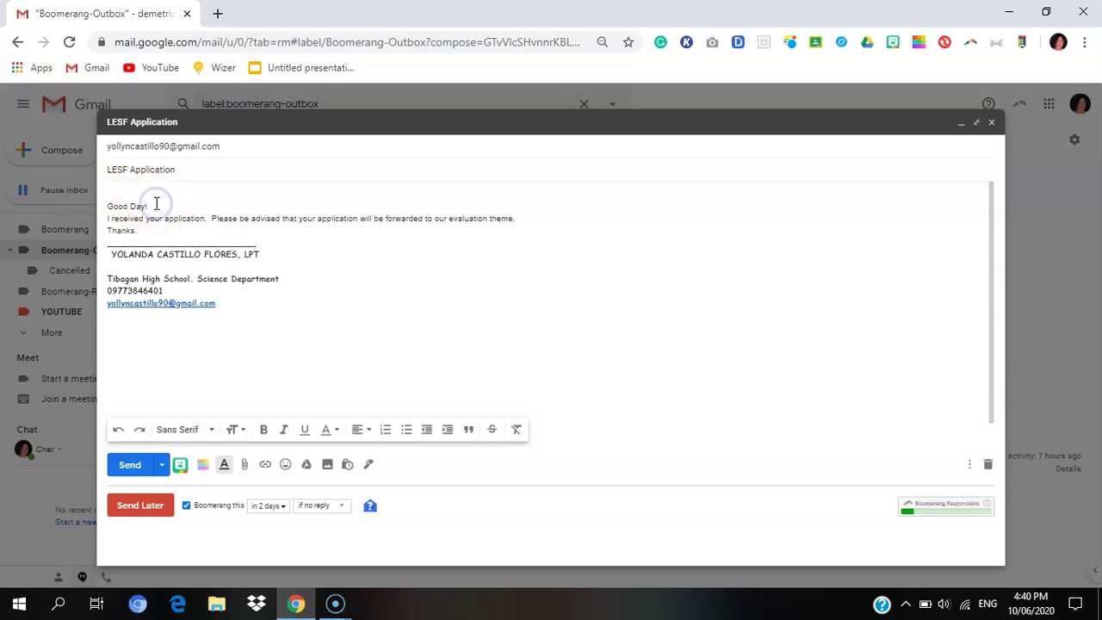
- Space out the message body with blank lines after "Good Day!", before "Thanks." and above the signature
key("Return")
key("Return")
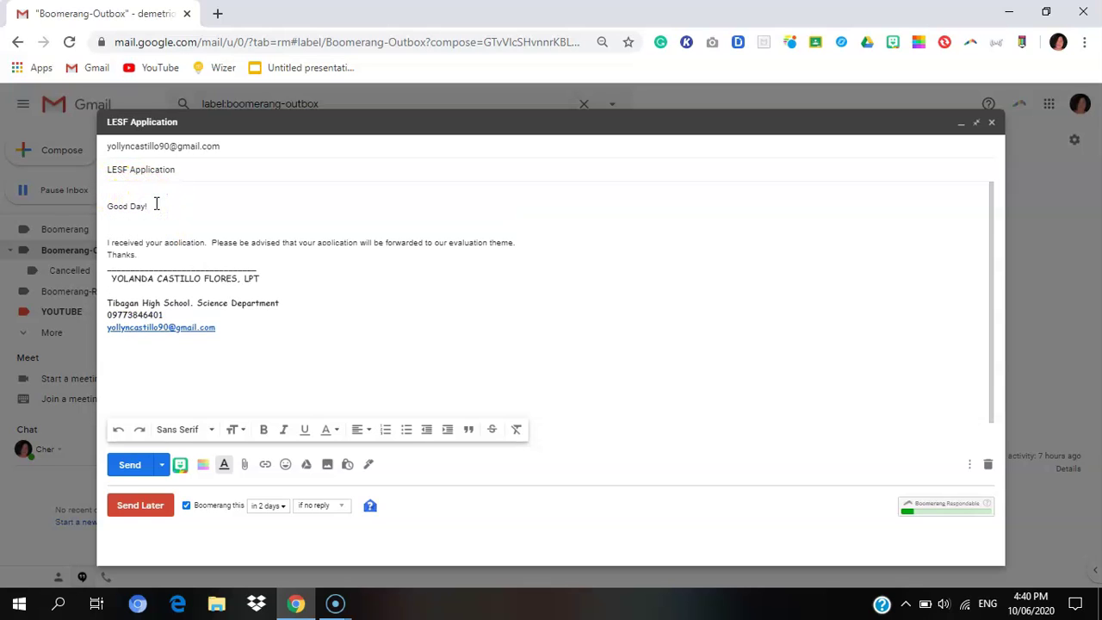
left_click(524, 251)
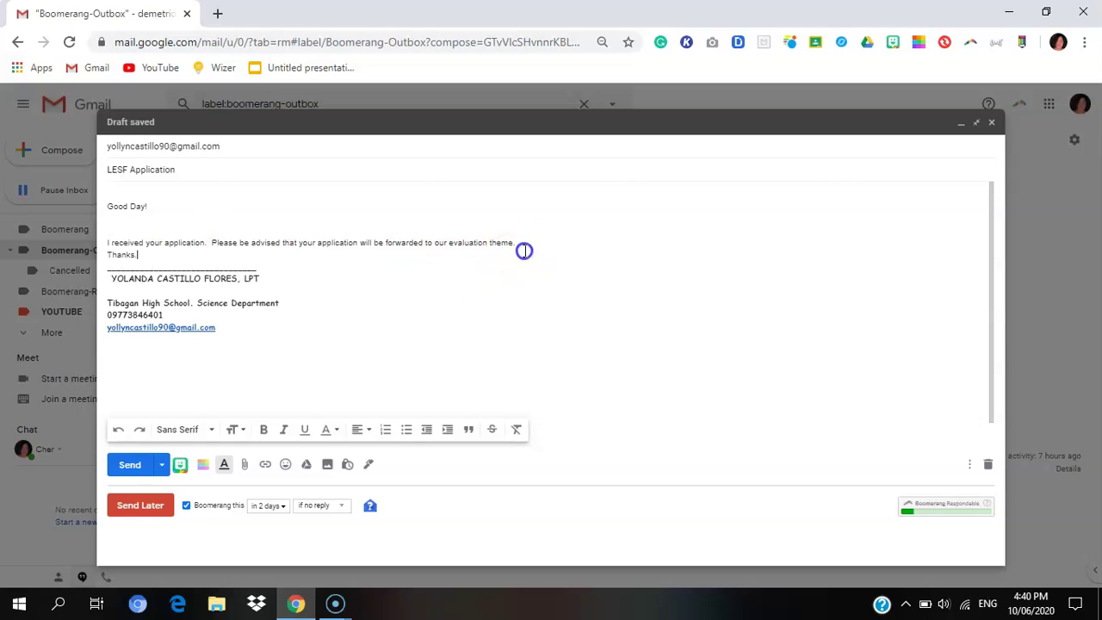
key("Return")
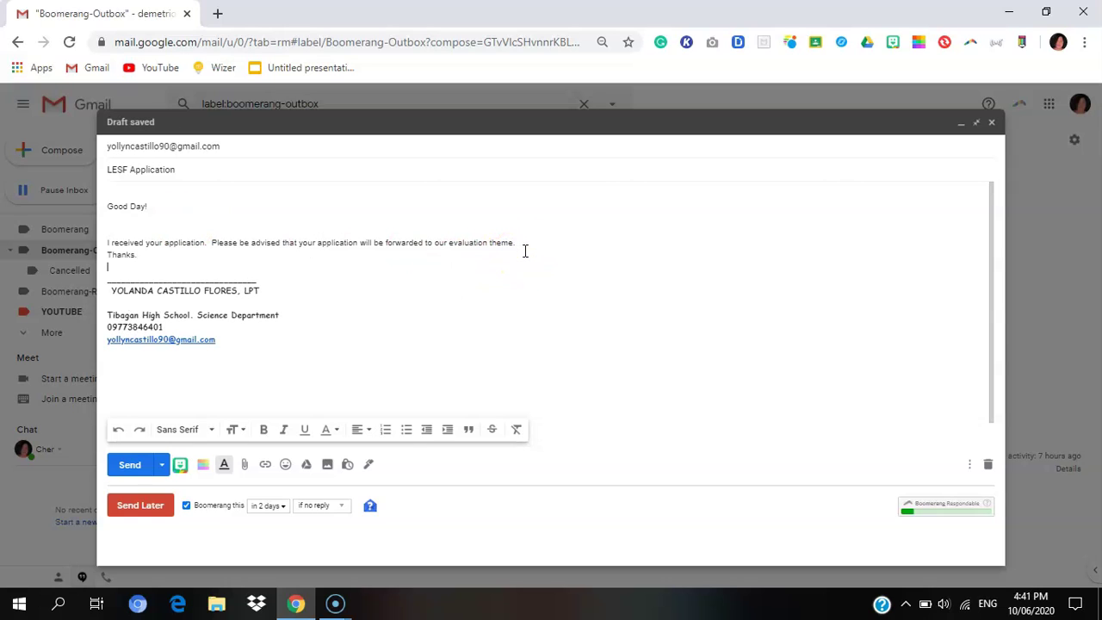
left_click(530, 244)
key("Return")
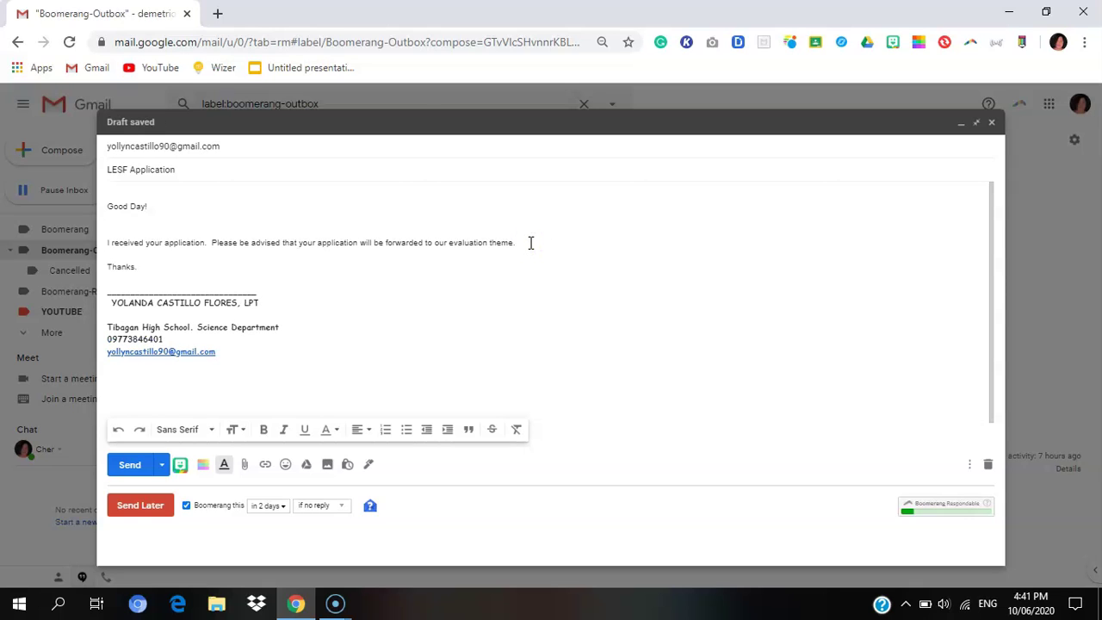
key("Return")
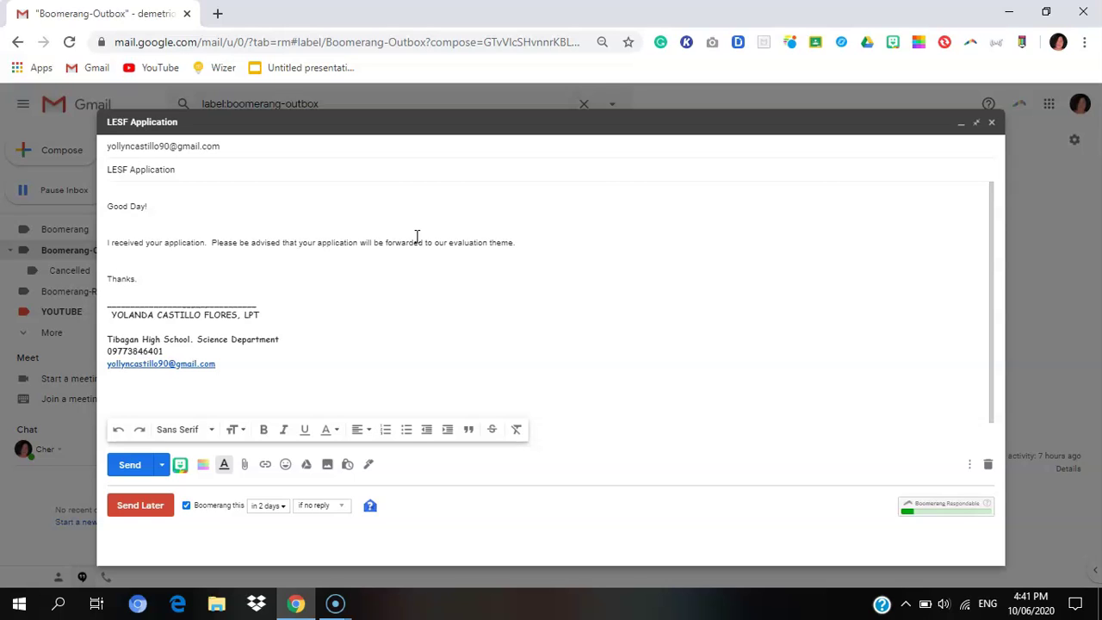
left_click(148, 287)
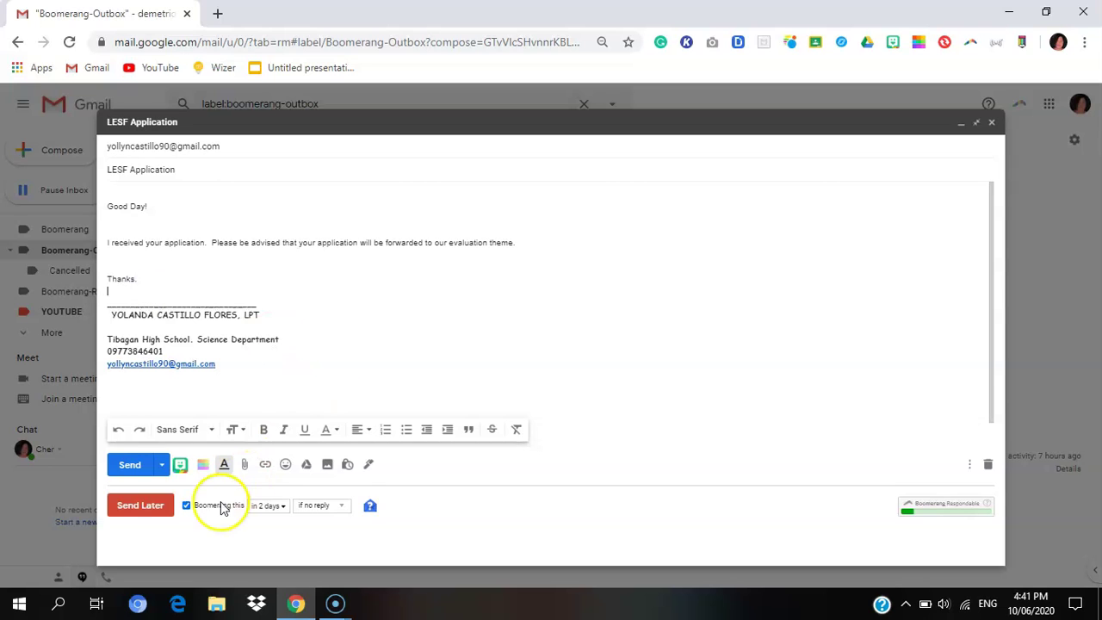
- Schedule the LESF Application message with Send Later for delivery in 4 hours
left_click(142, 510)
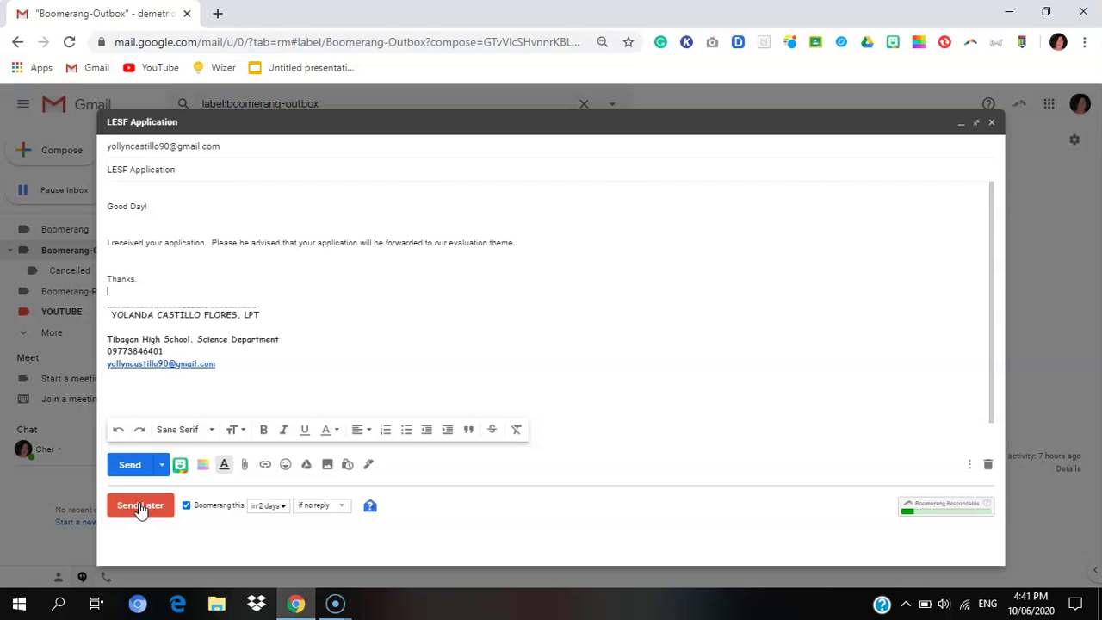
left_click(141, 509)
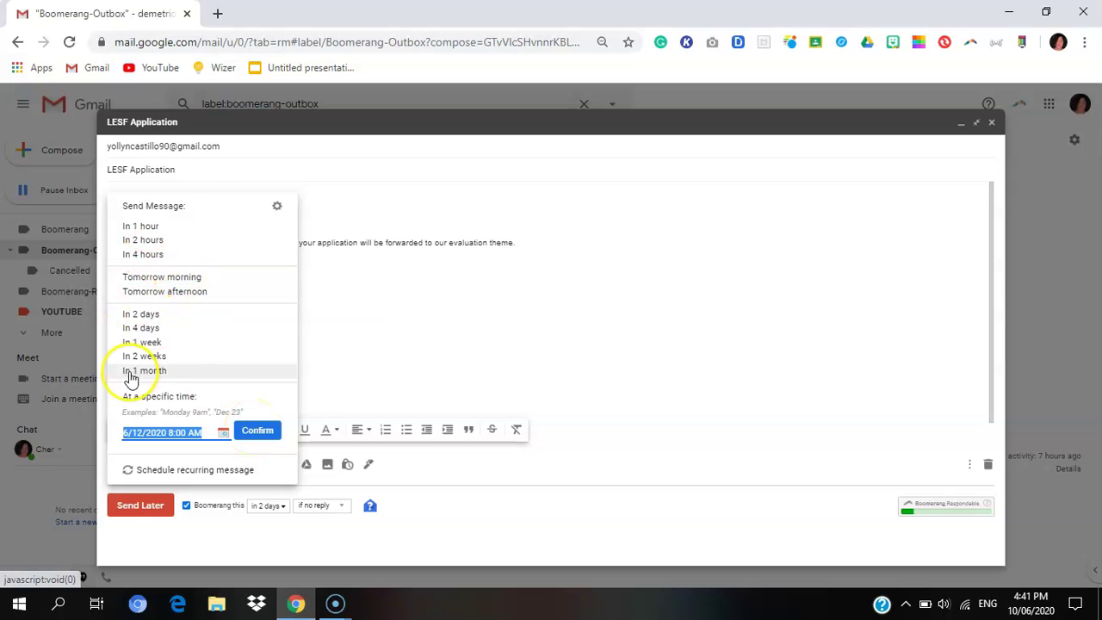
left_click(126, 253)
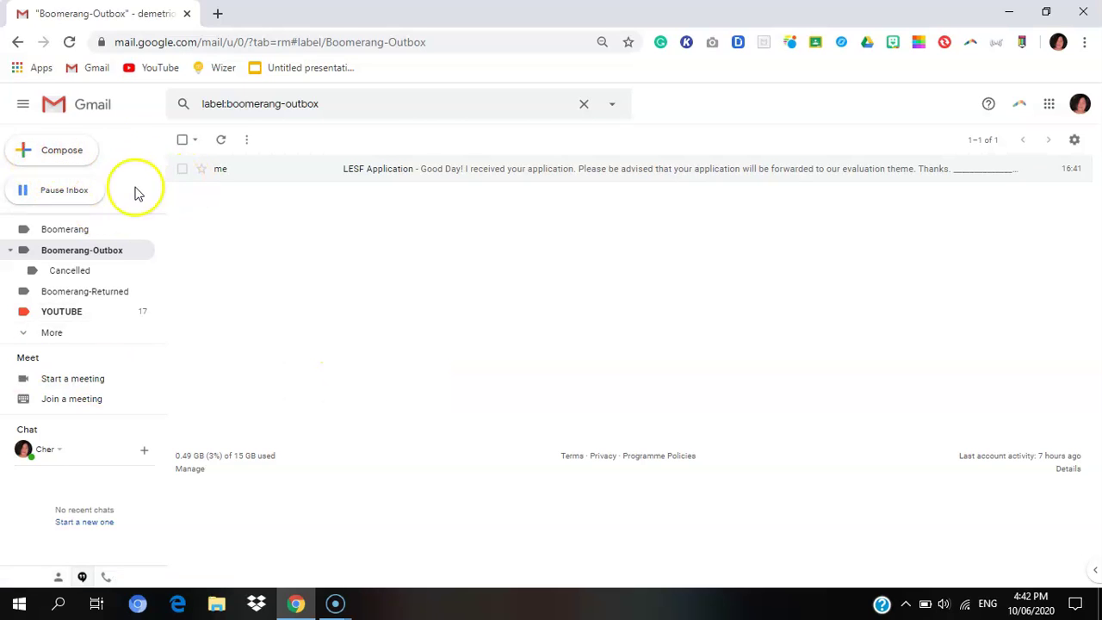
- Open the Inbox Pause introduction and skip it
left_click(62, 189)
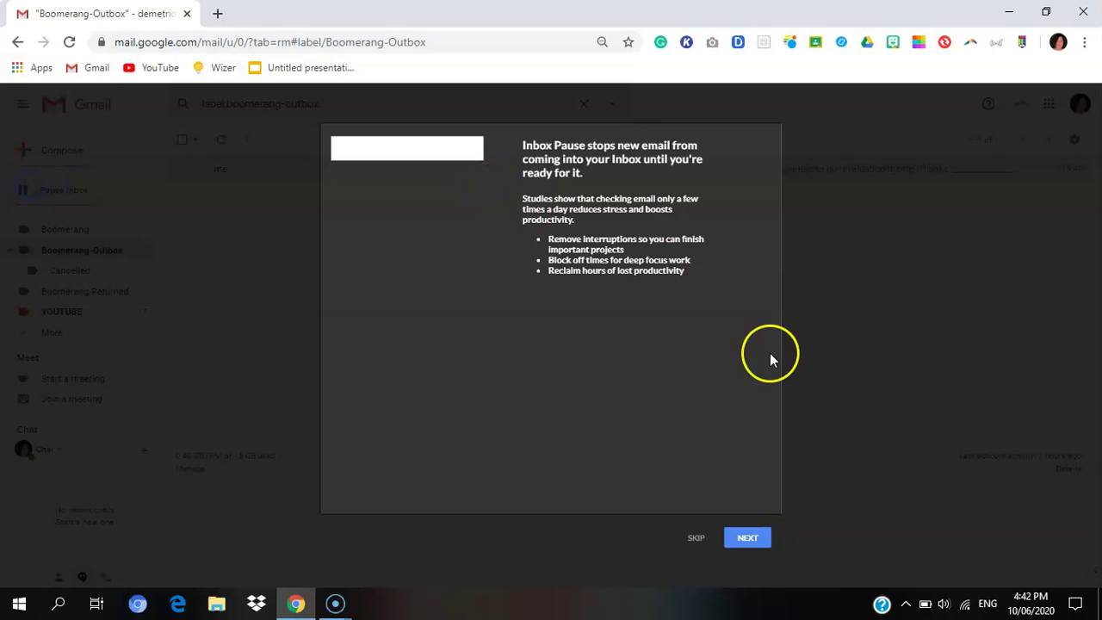
left_click(696, 541)
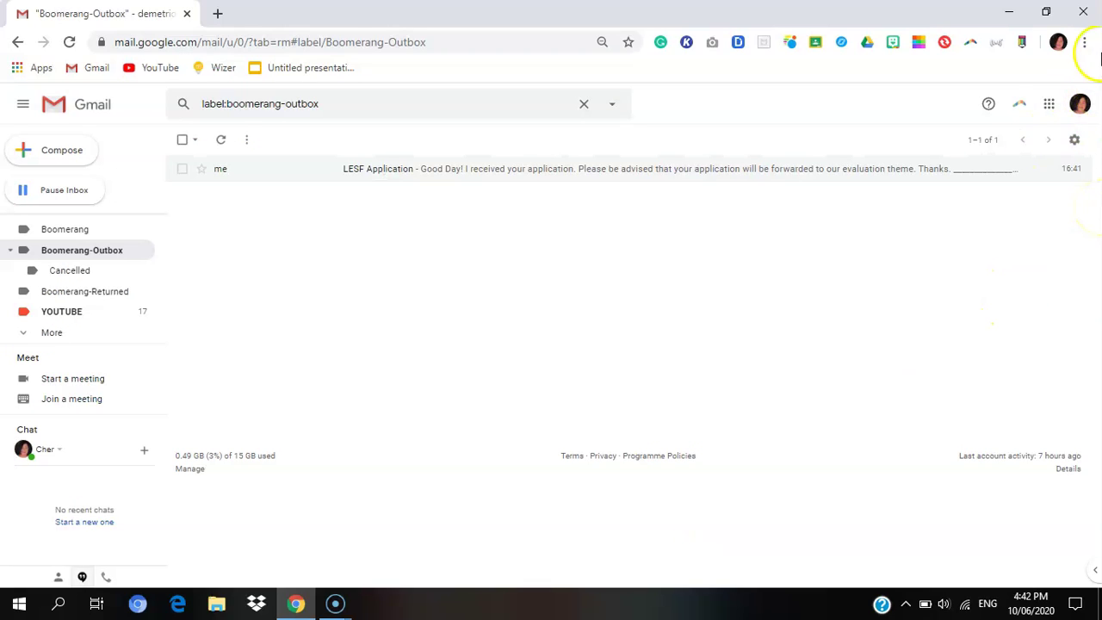
- Open the general mail settings
left_click(1075, 142)
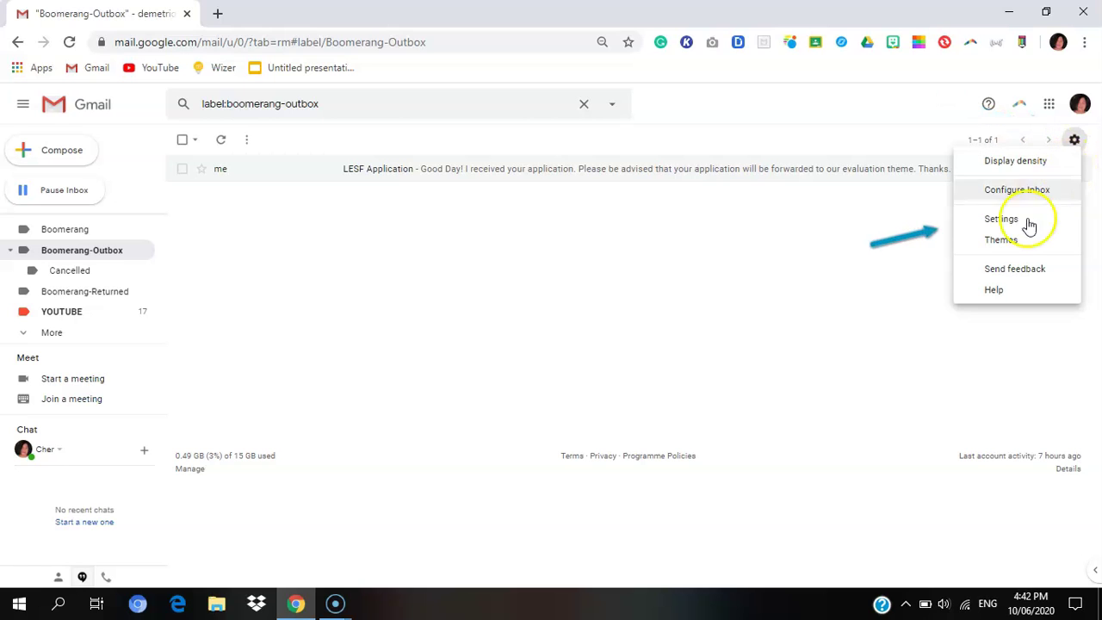
left_click(1075, 139)
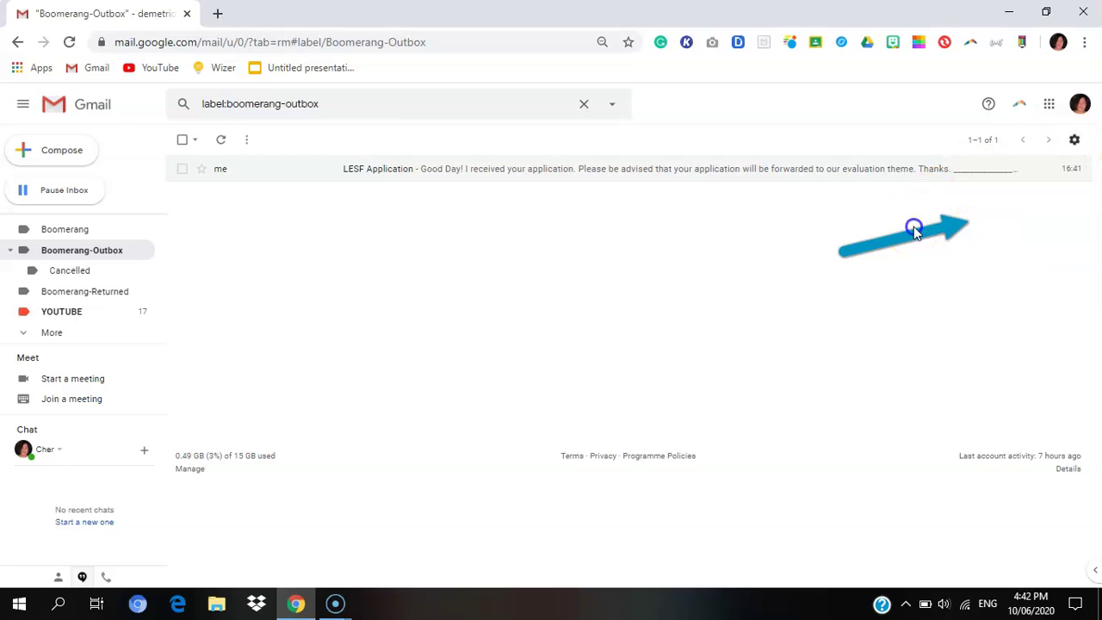
left_click(1075, 140)
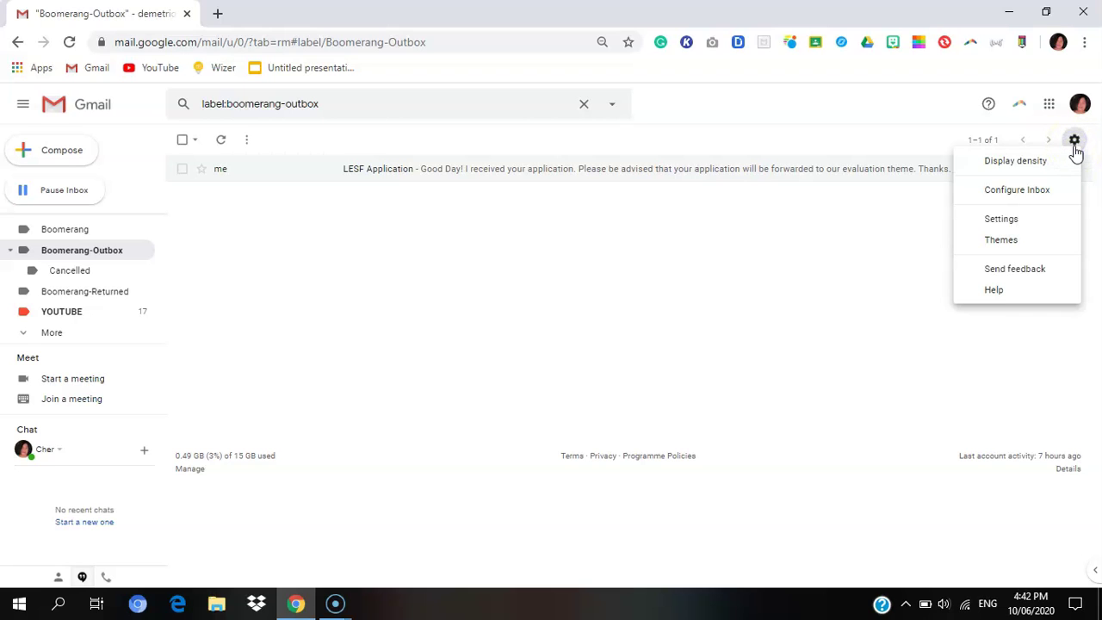
left_click(1004, 219)
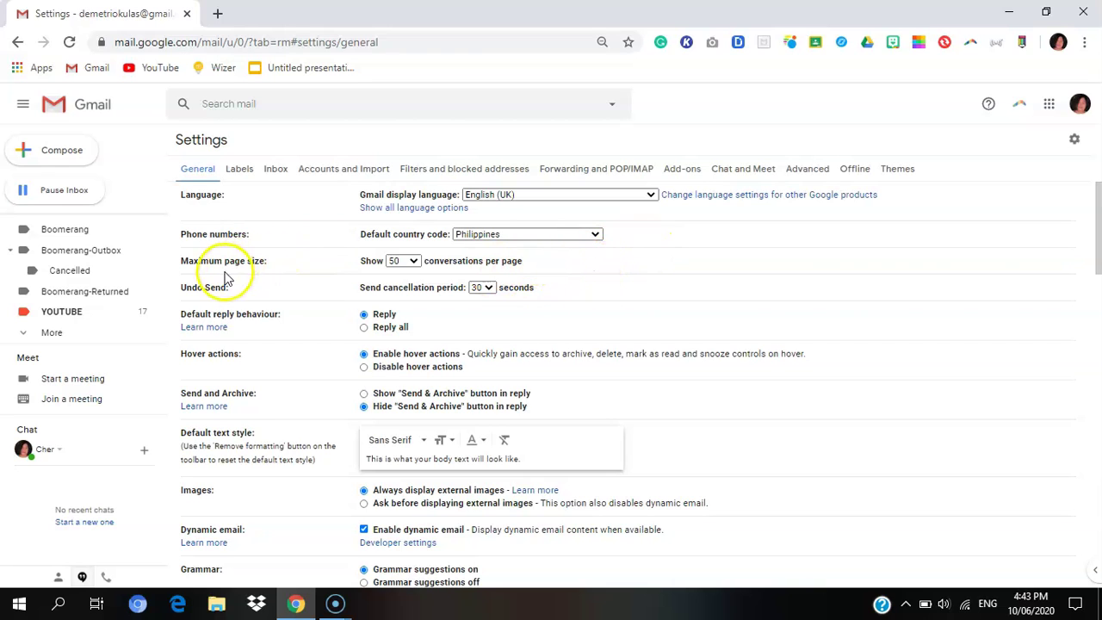
- Set the maximum page size to 100 conversations and choose to show the "Send & Archive" button in replies
left_click(413, 263)
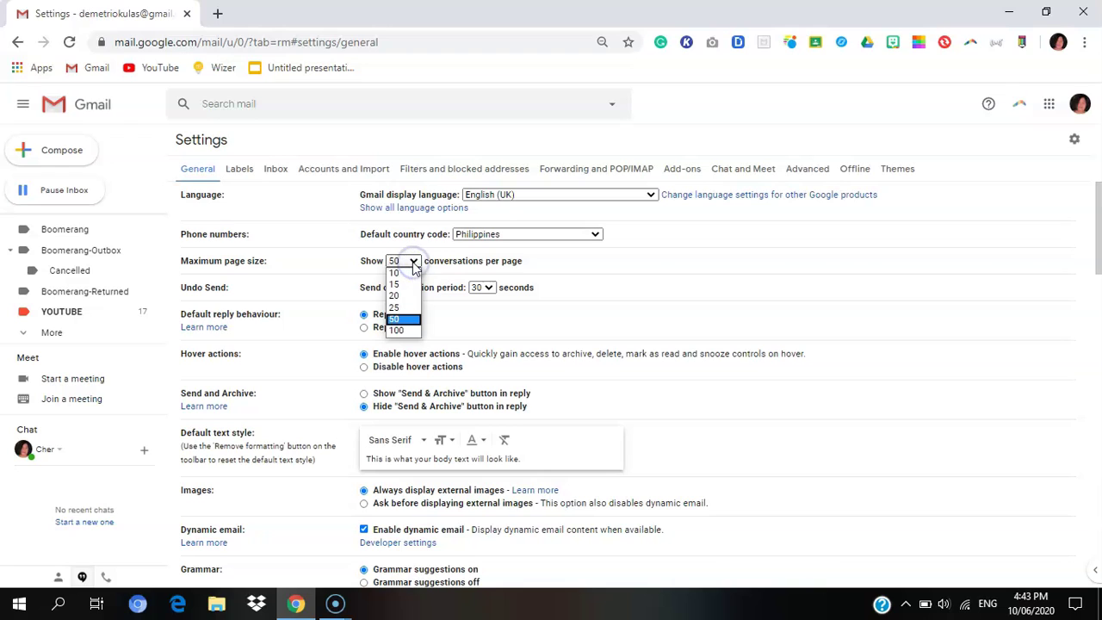
left_click(401, 331)
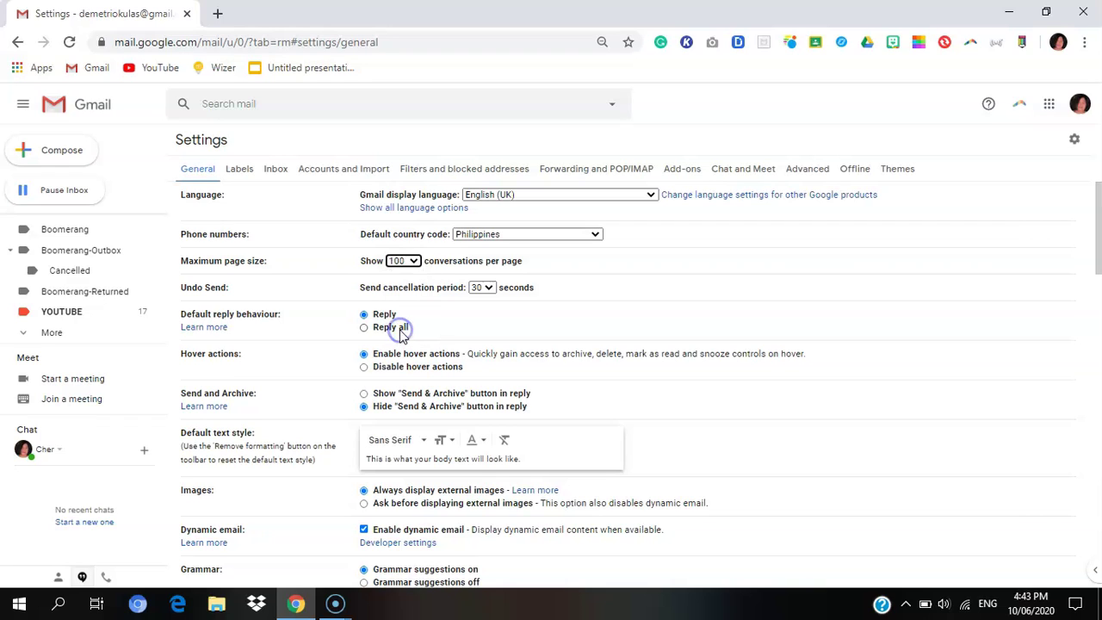
left_click(410, 262)
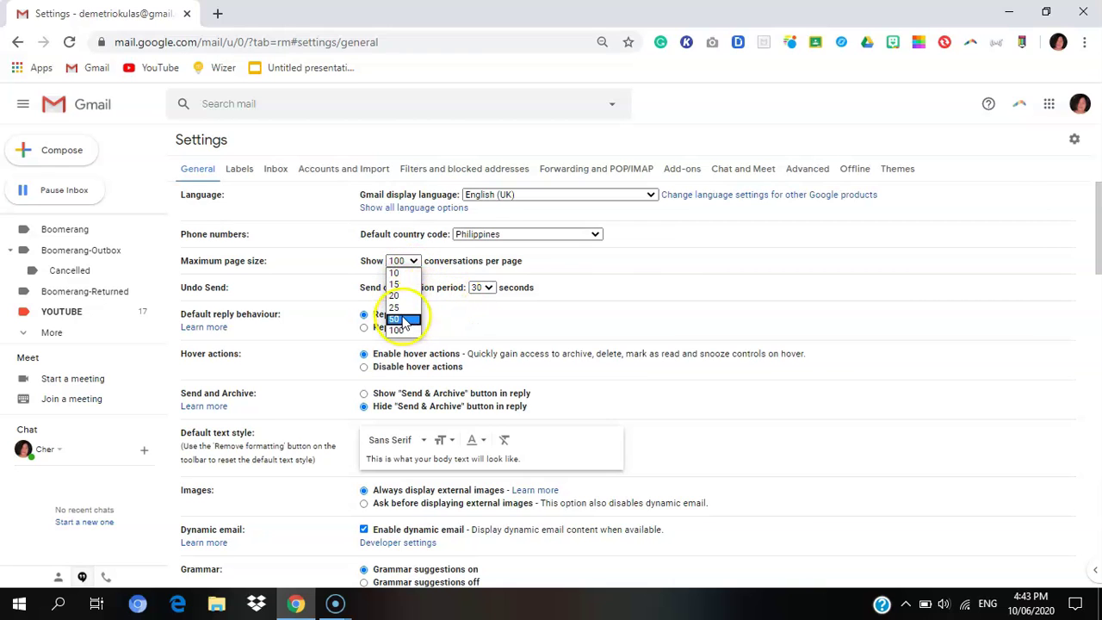
left_click(399, 333)
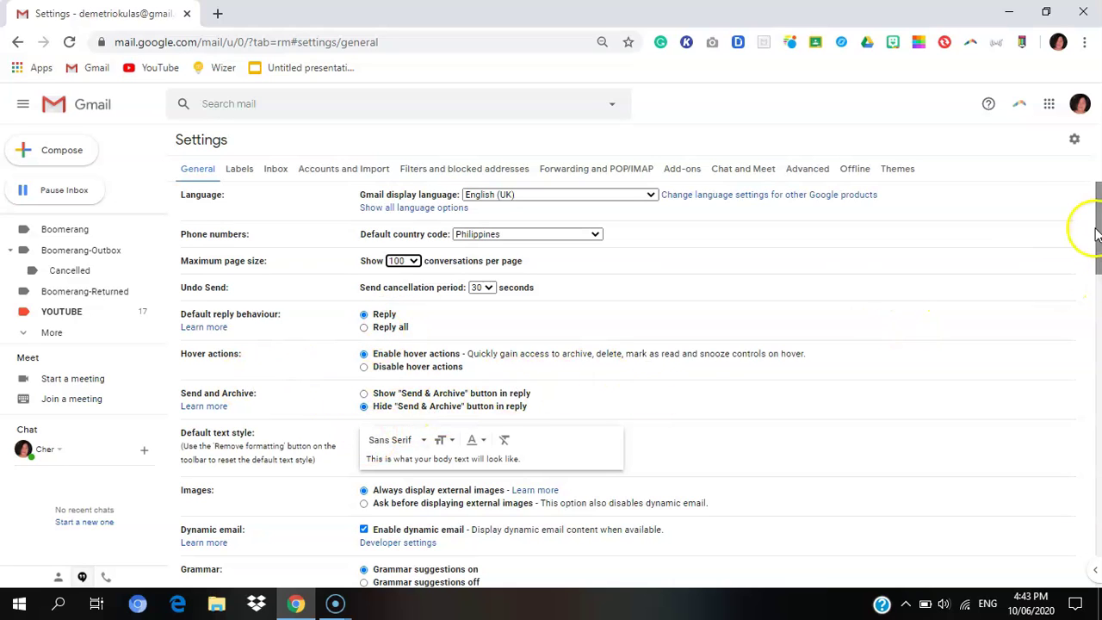
left_click_drag(1096, 234, 1096, 263)
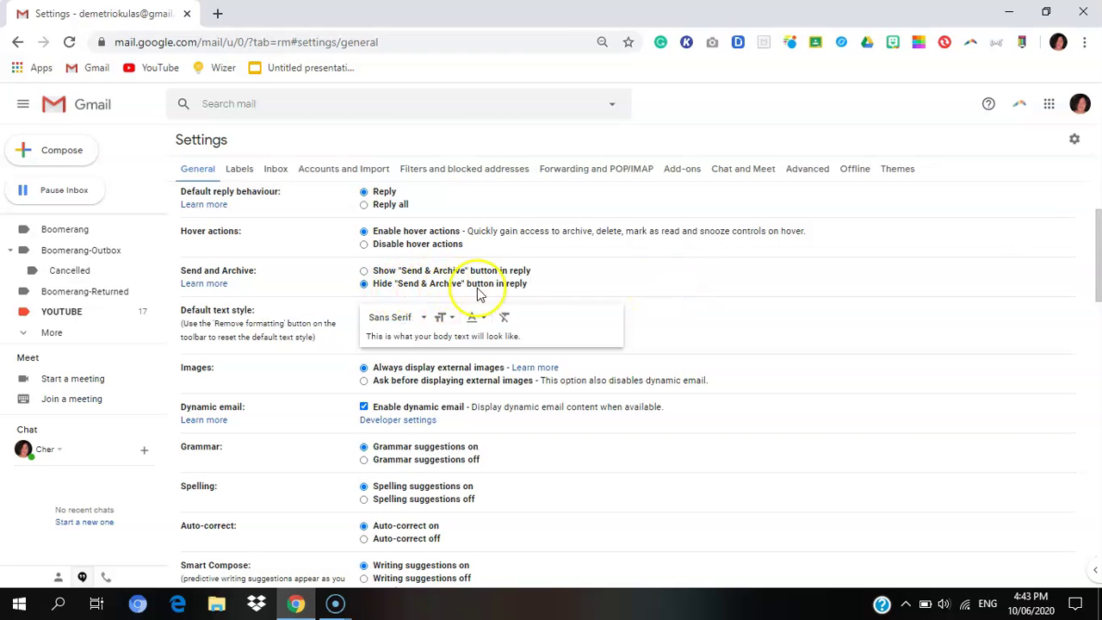
left_click(364, 272)
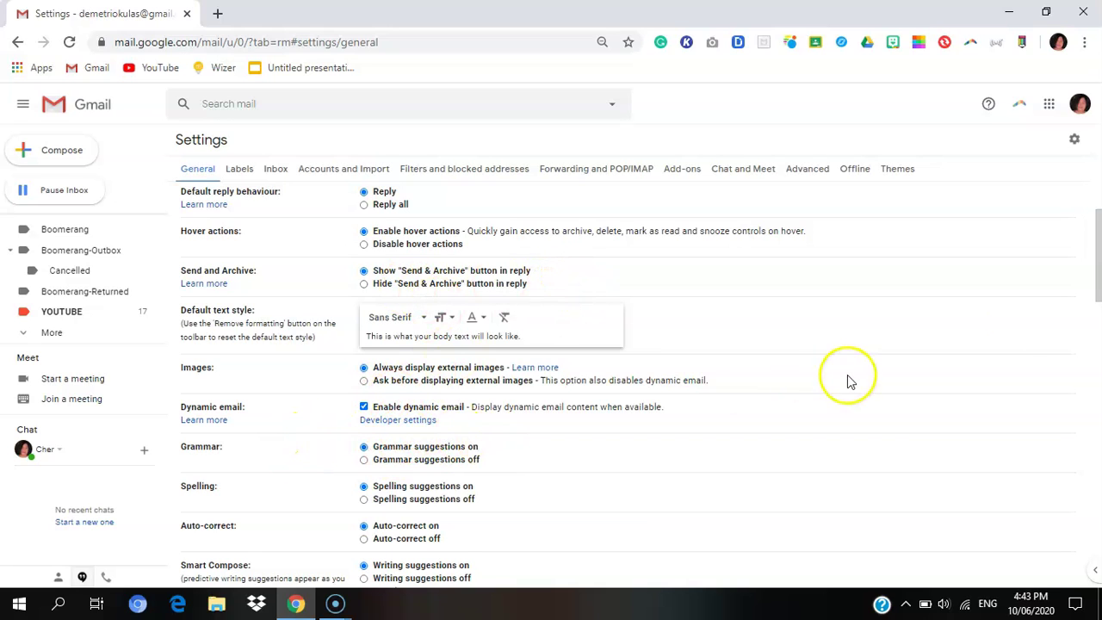
- Review the remaining general settings down to the signature section and view both saved signatures
left_click_drag(1095, 287, 1099, 318)
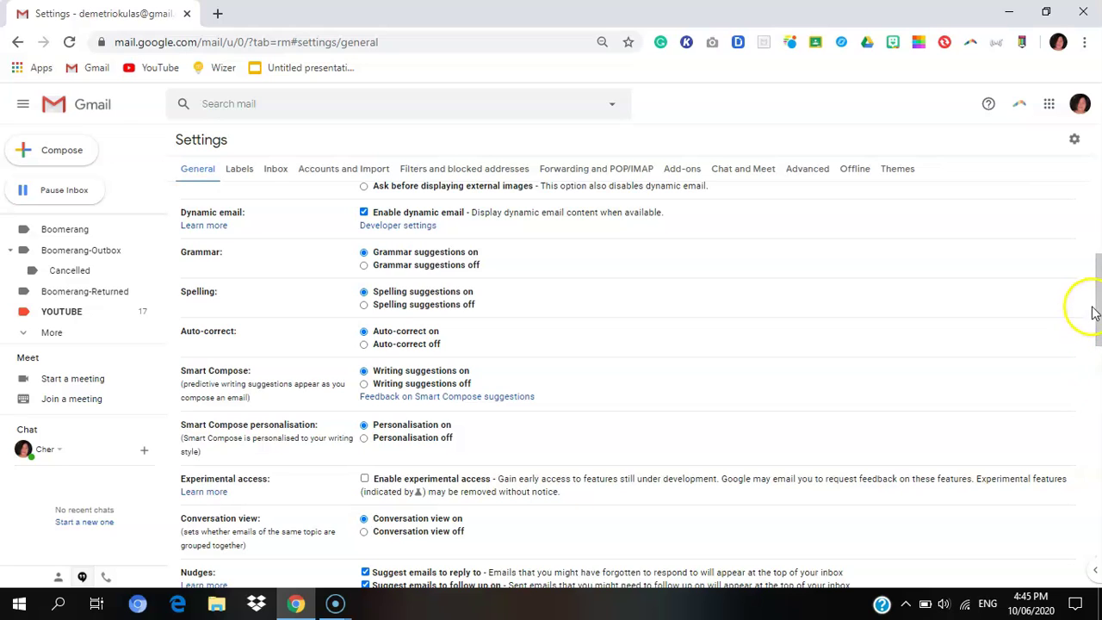
left_click_drag(1097, 307, 1099, 379)
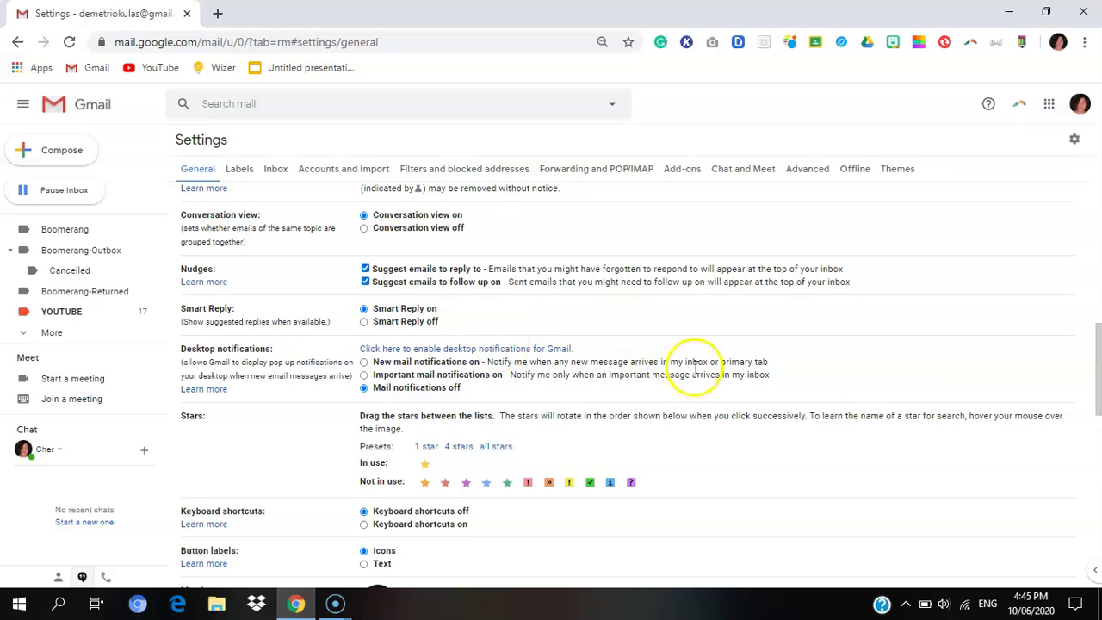
left_click_drag(1095, 375, 1096, 384)
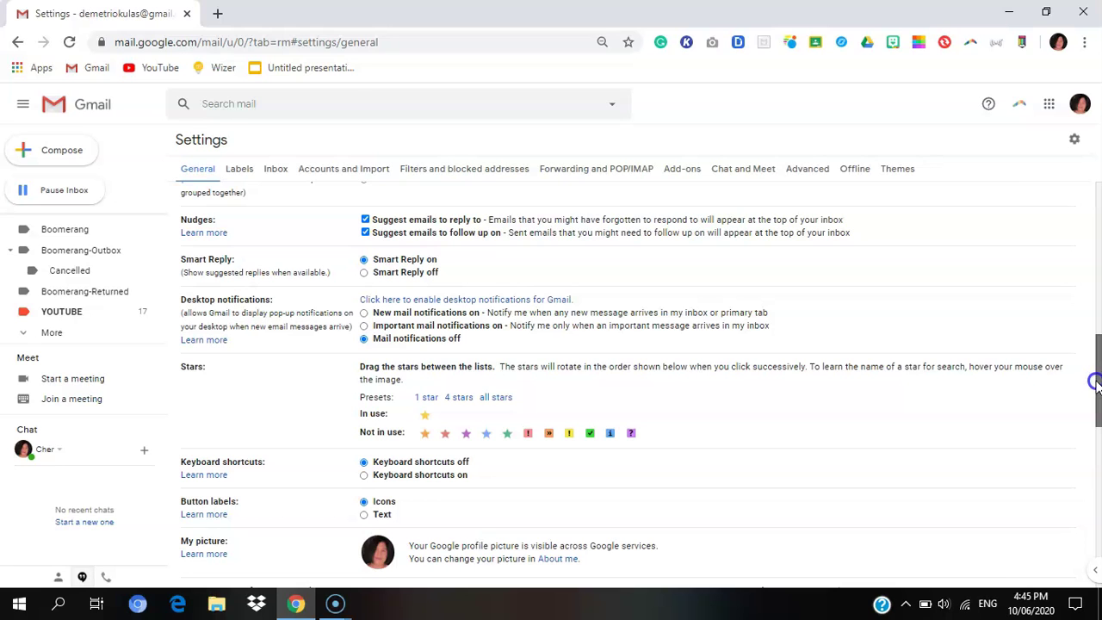
left_click_drag(1096, 385, 1098, 481)
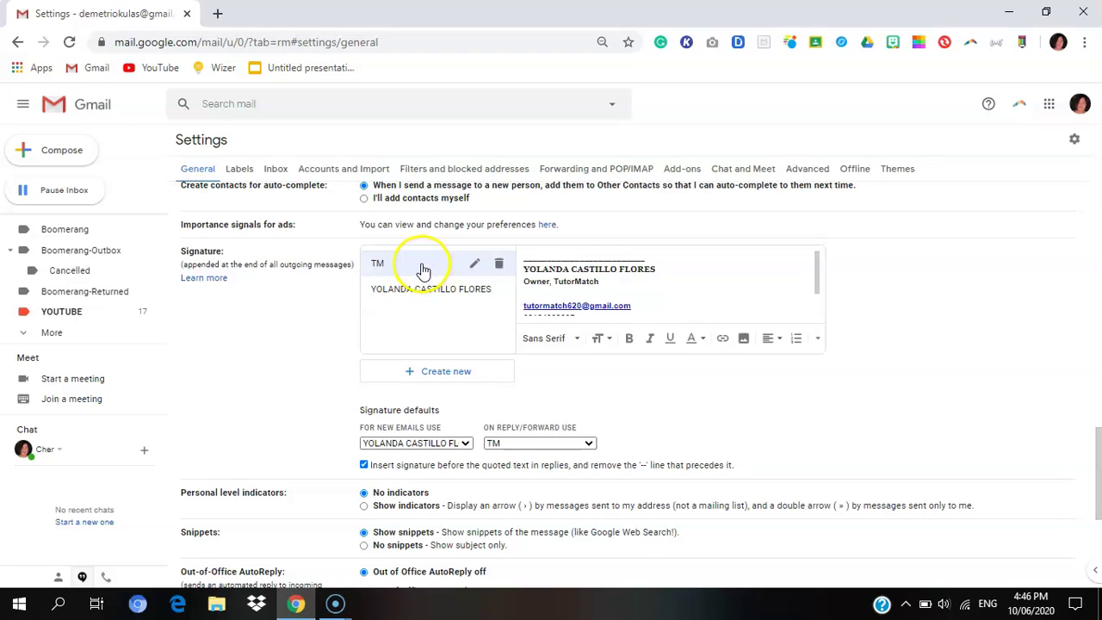
left_click(420, 293)
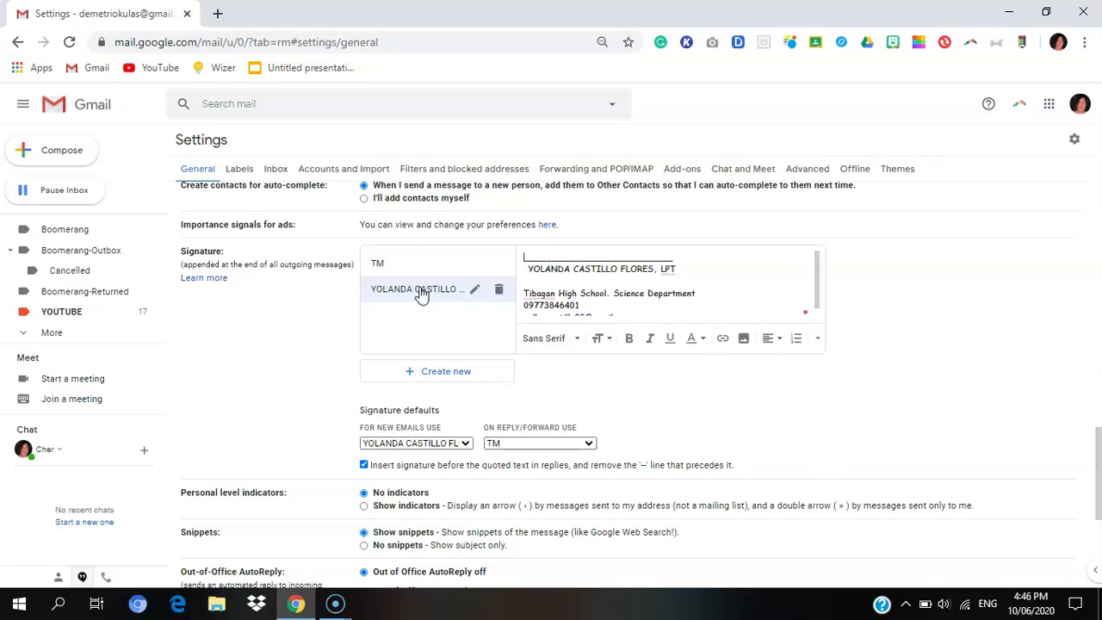
left_click(393, 264)
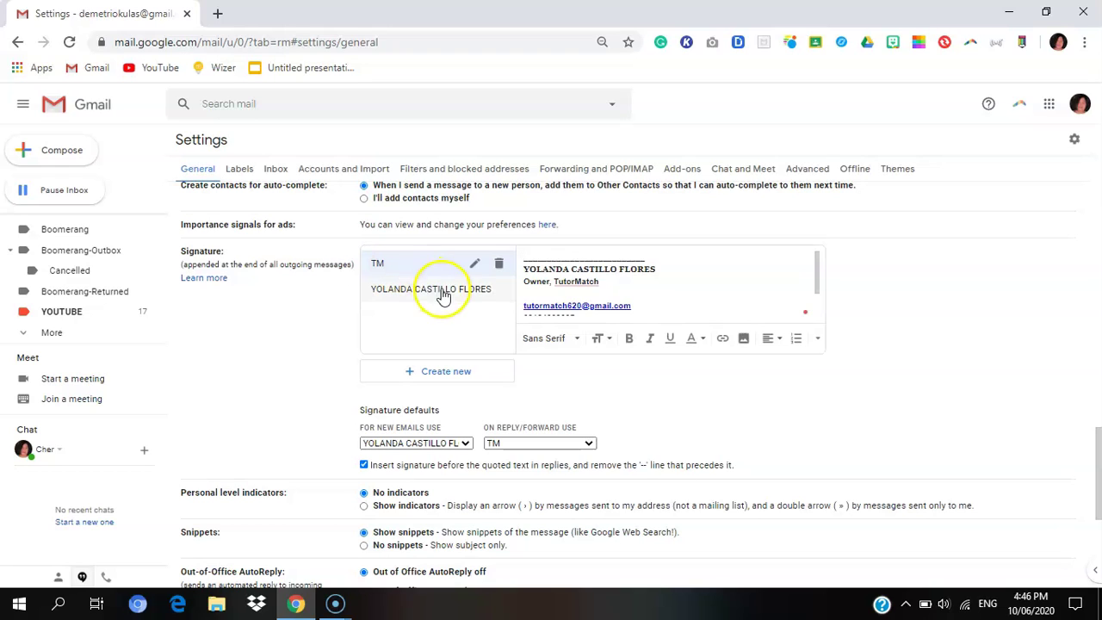
left_click(411, 375)
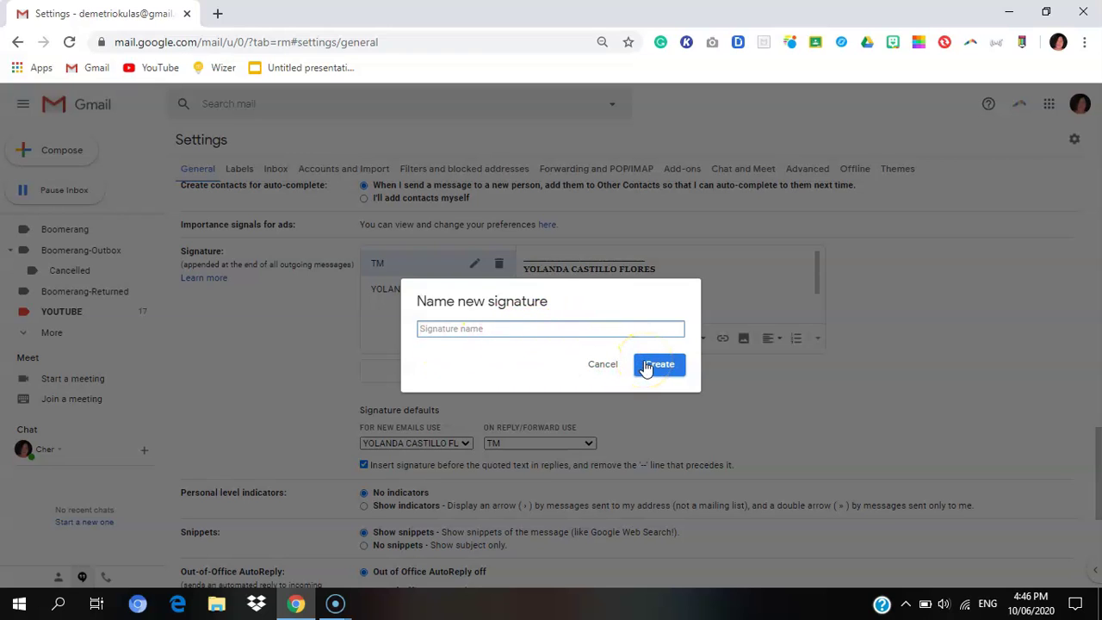
left_click(798, 365)
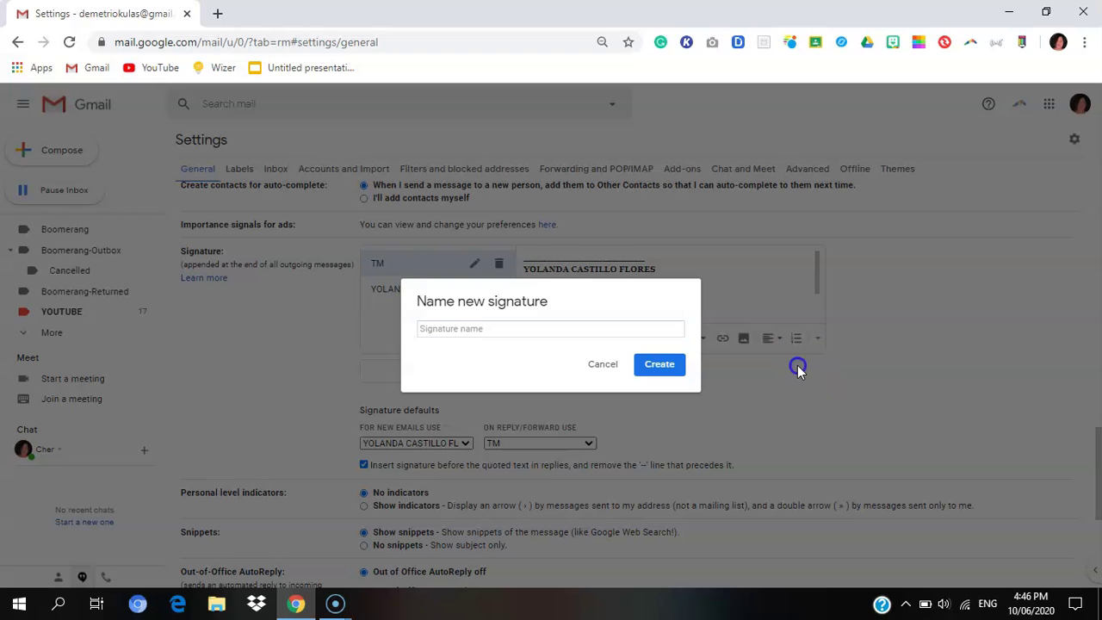
left_click(605, 365)
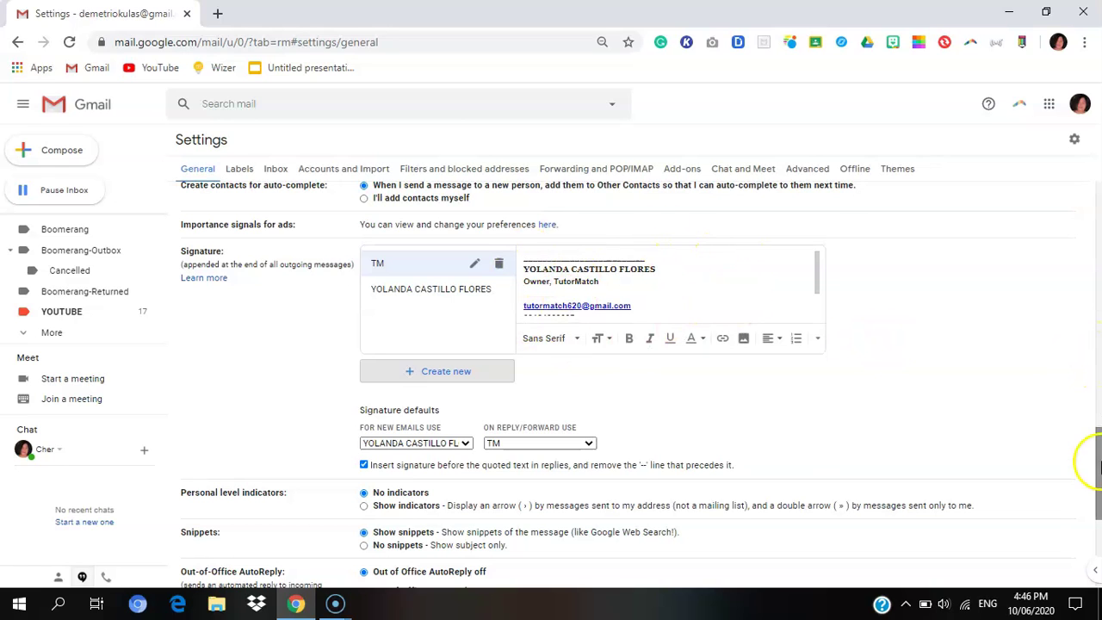
- View the default signature choices for new emails and for replies or forwards
left_click_drag(1099, 514, 1099, 539)
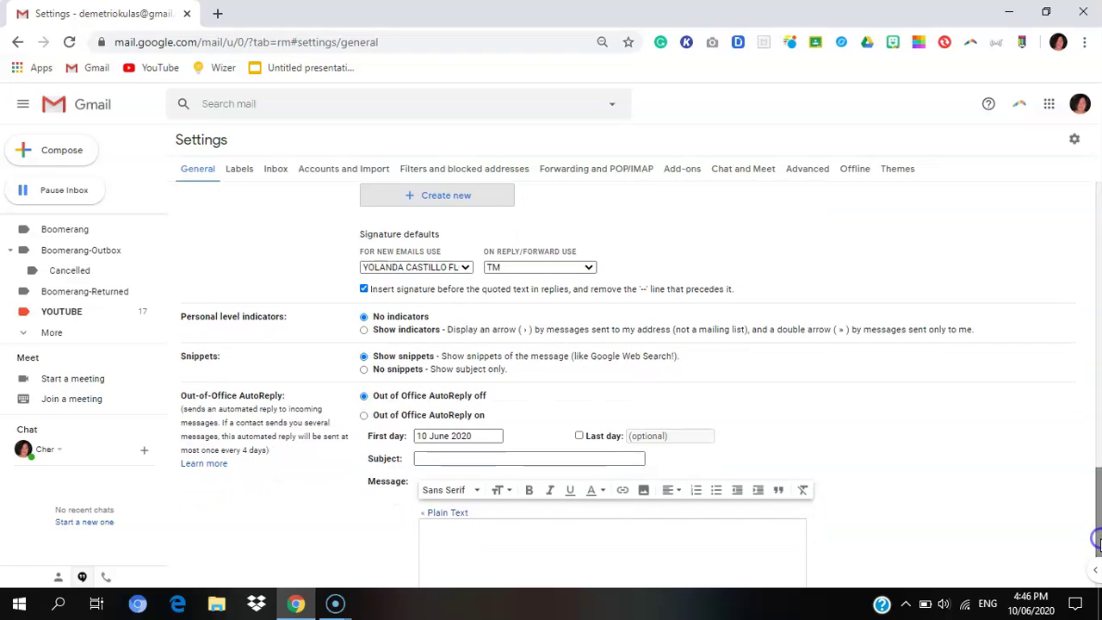
left_click(466, 268)
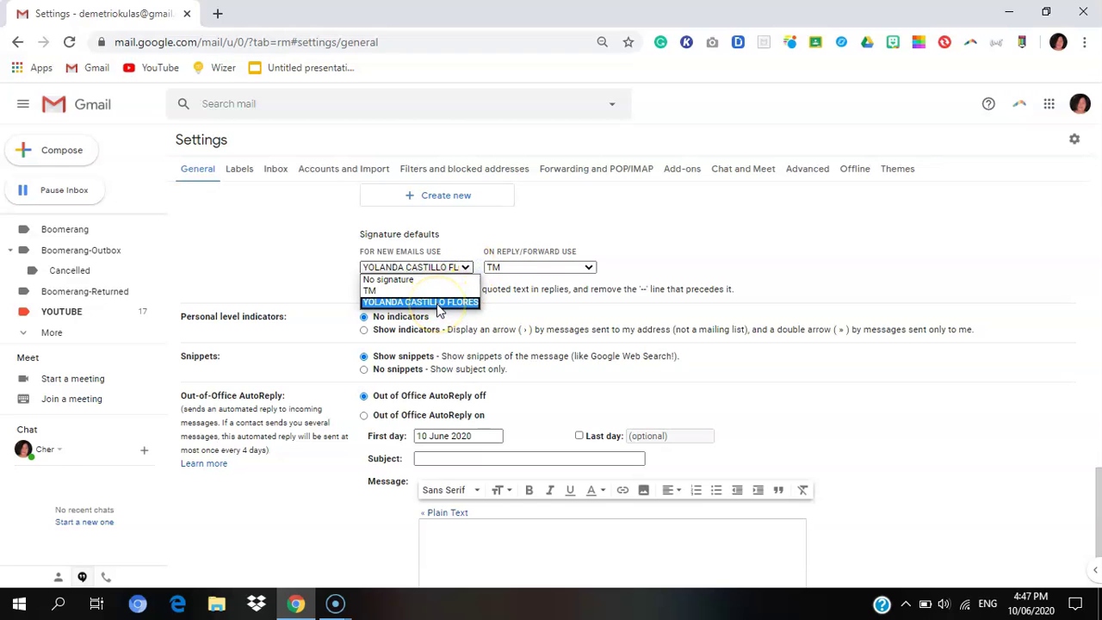
left_click(588, 268)
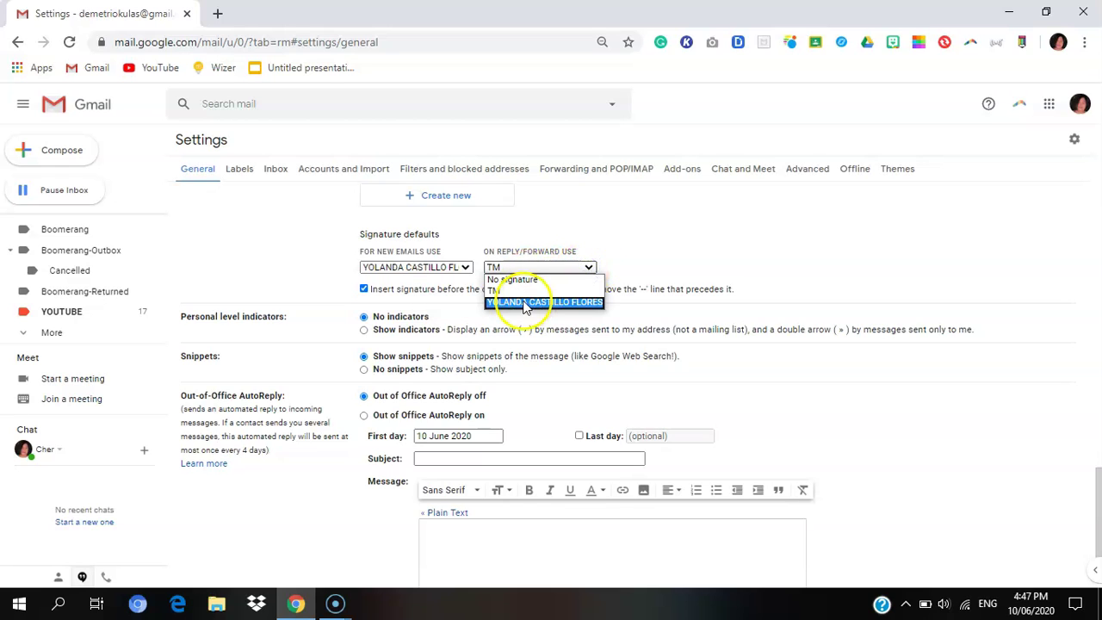
left_click(778, 412)
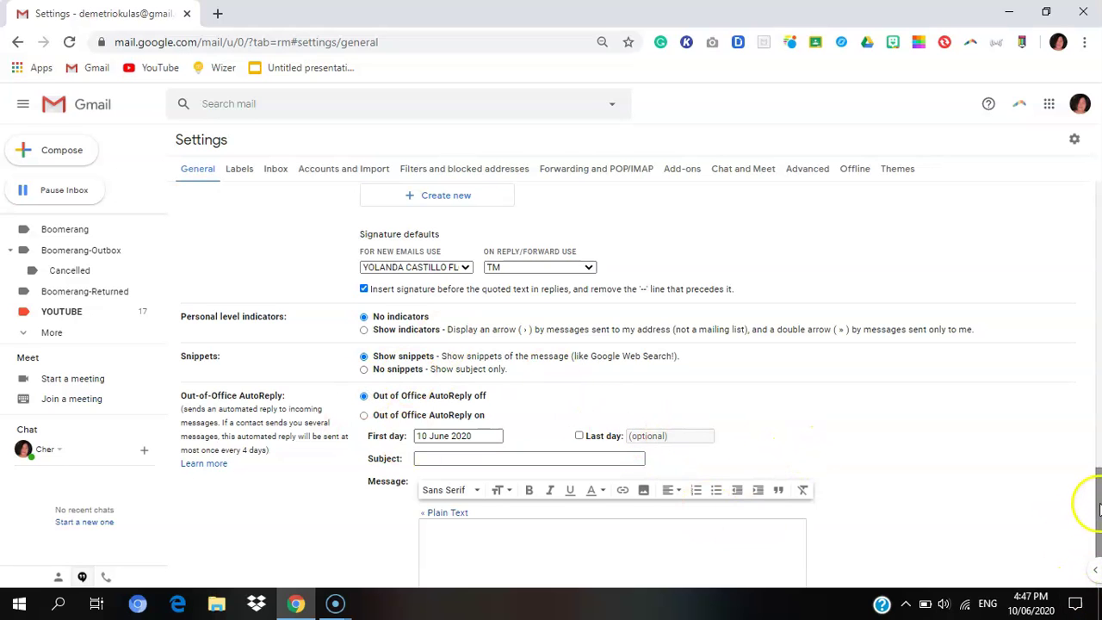
left_click_drag(1098, 508, 1098, 423)
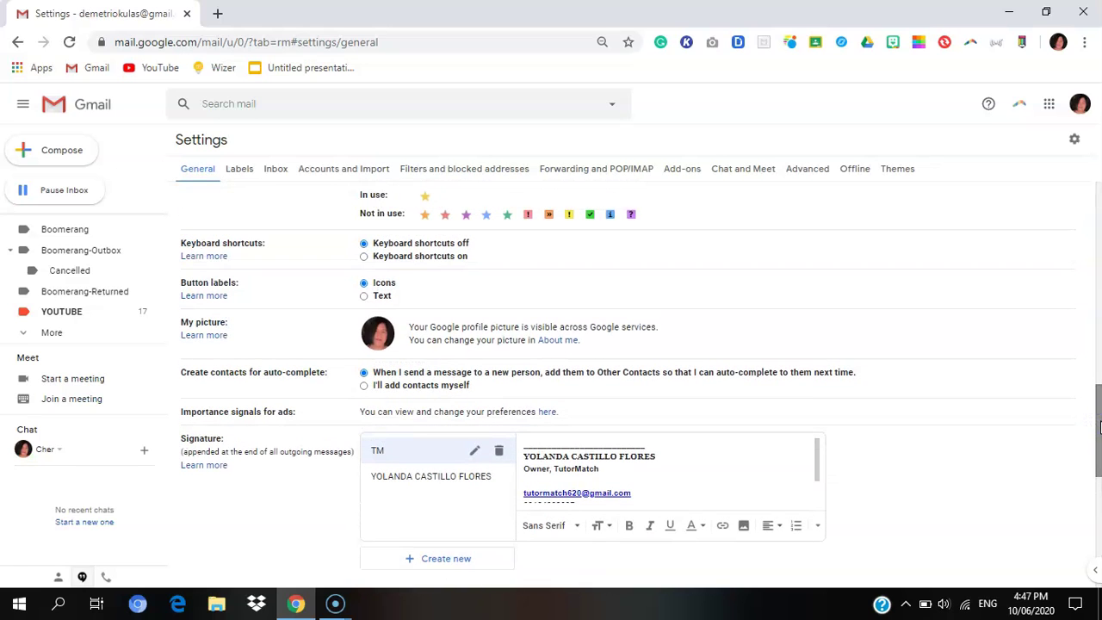
- Set the Undo Send cancellation period to 30 seconds and save the changes to the general settings
mouse_move(1098, 428)
left_mouse_down()
mouse_move(1097, 379)
mouse_move(1098, 454)
mouse_move(1085, 205)
left_mouse_up()
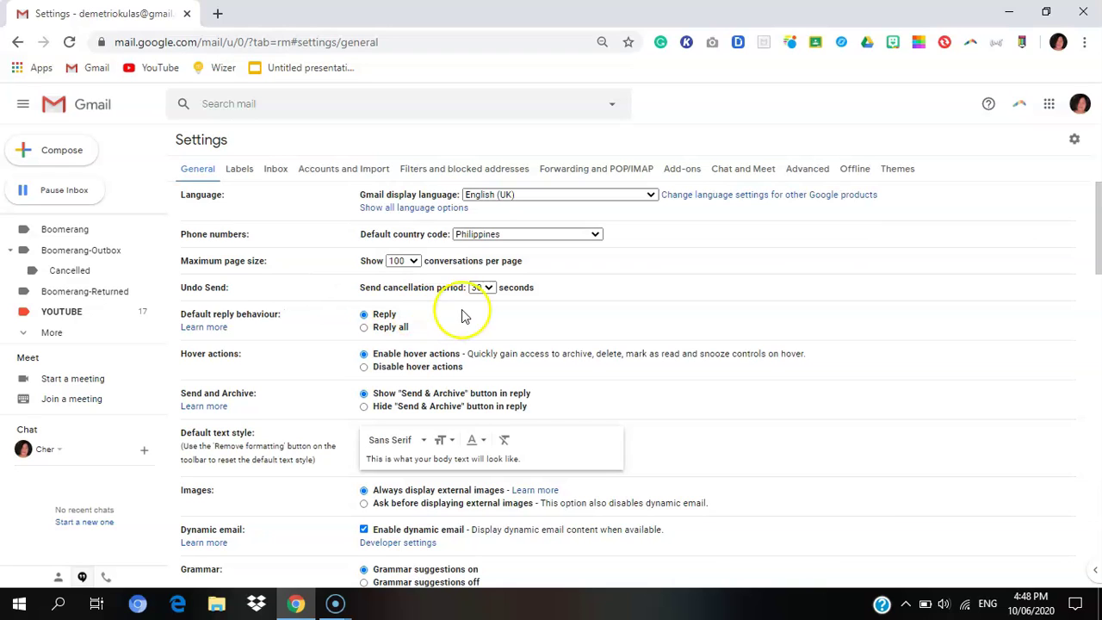
left_click(487, 291)
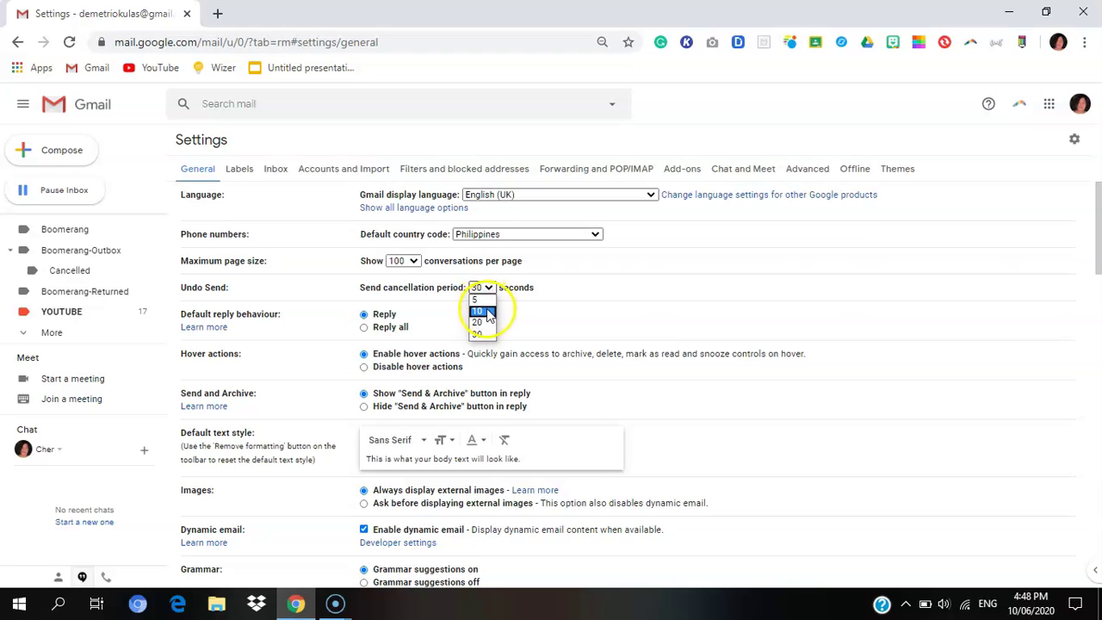
left_click(489, 338)
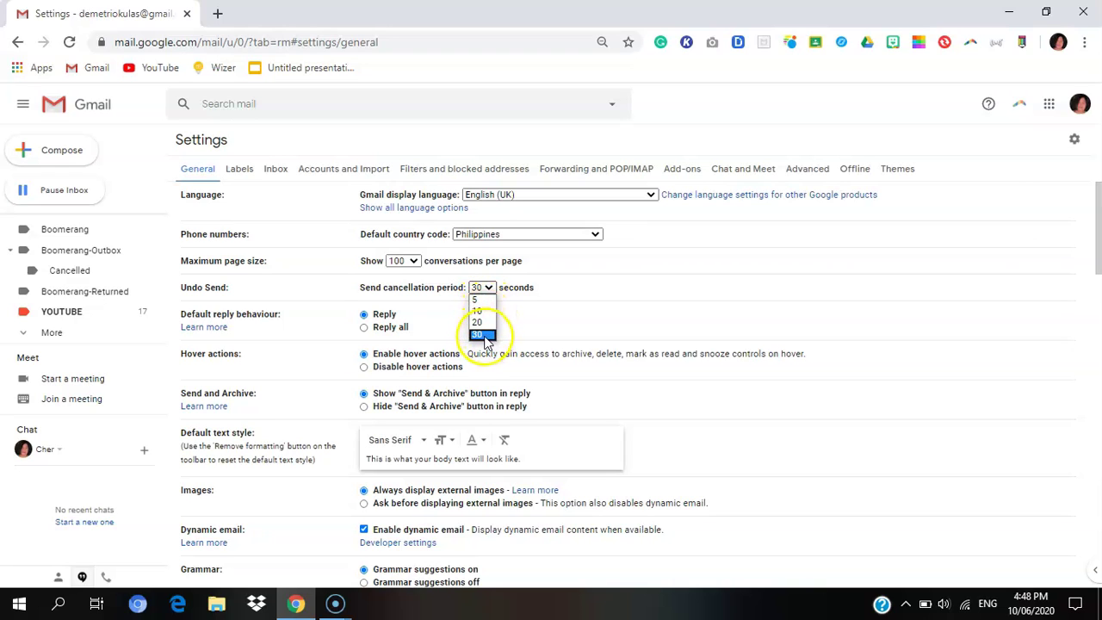
left_click(483, 336)
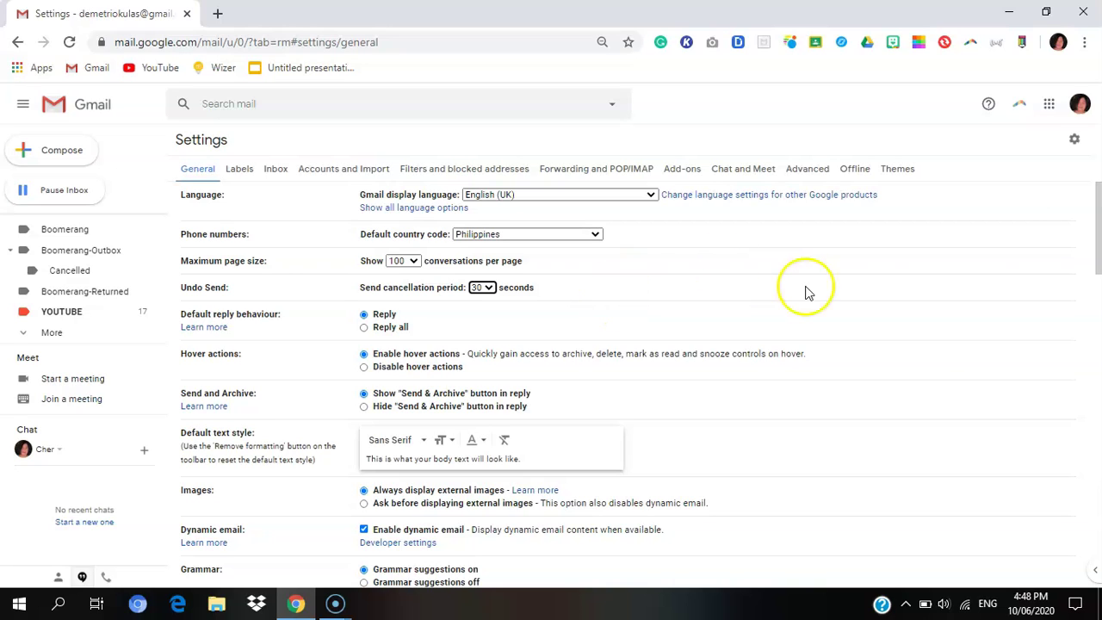
left_click_drag(1098, 228, 1092, 535)
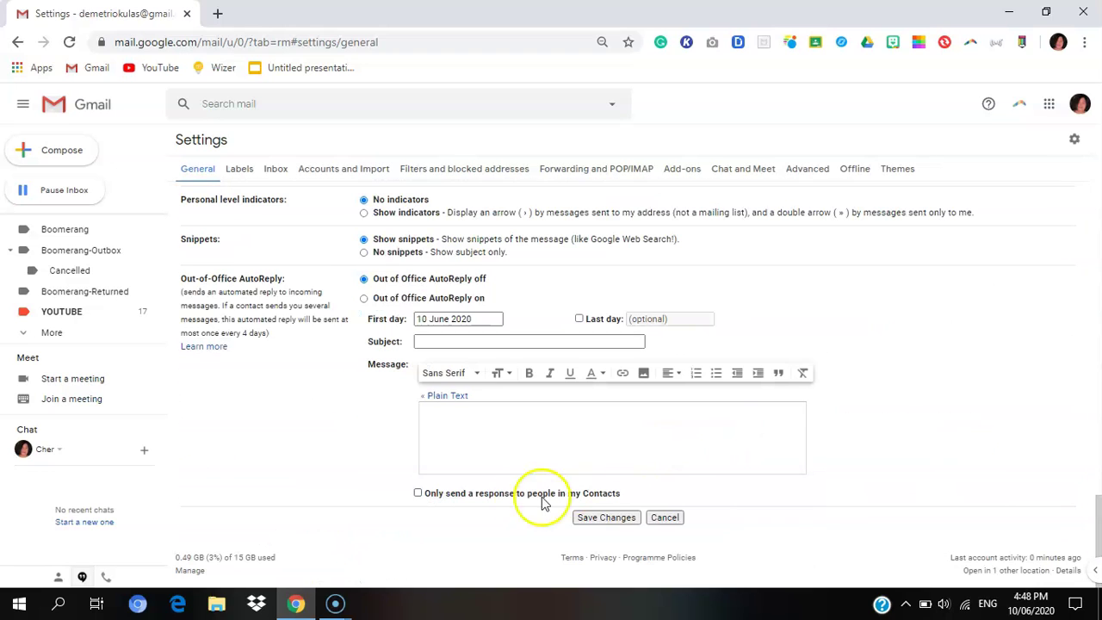
left_click(602, 518)
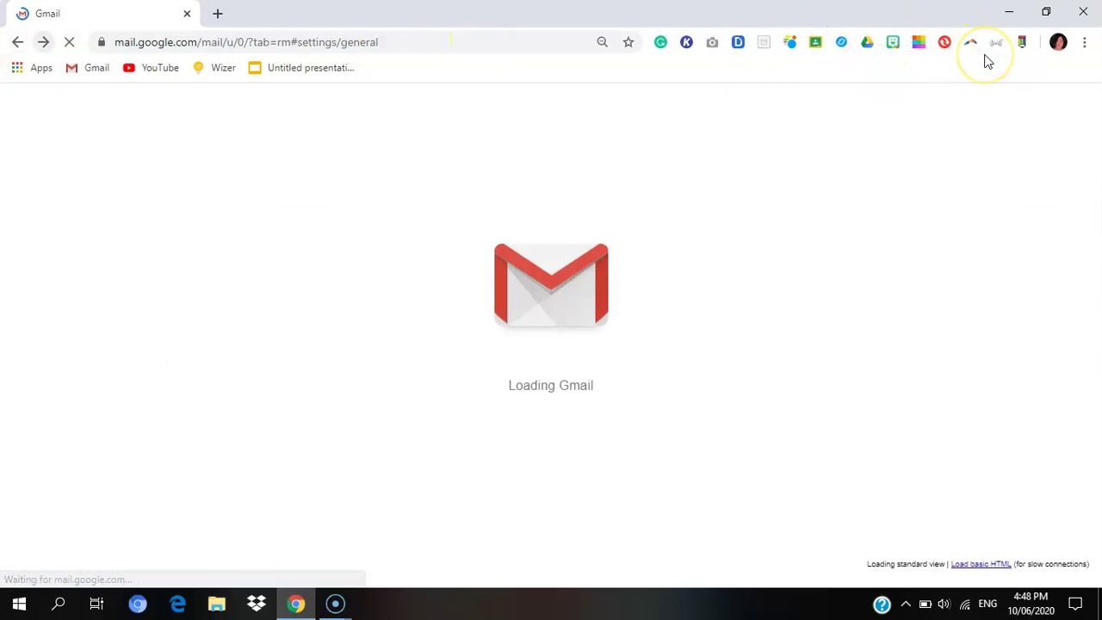
- Use the Boomerang browser extension to start a new message for sending the current page later
left_click(970, 45)
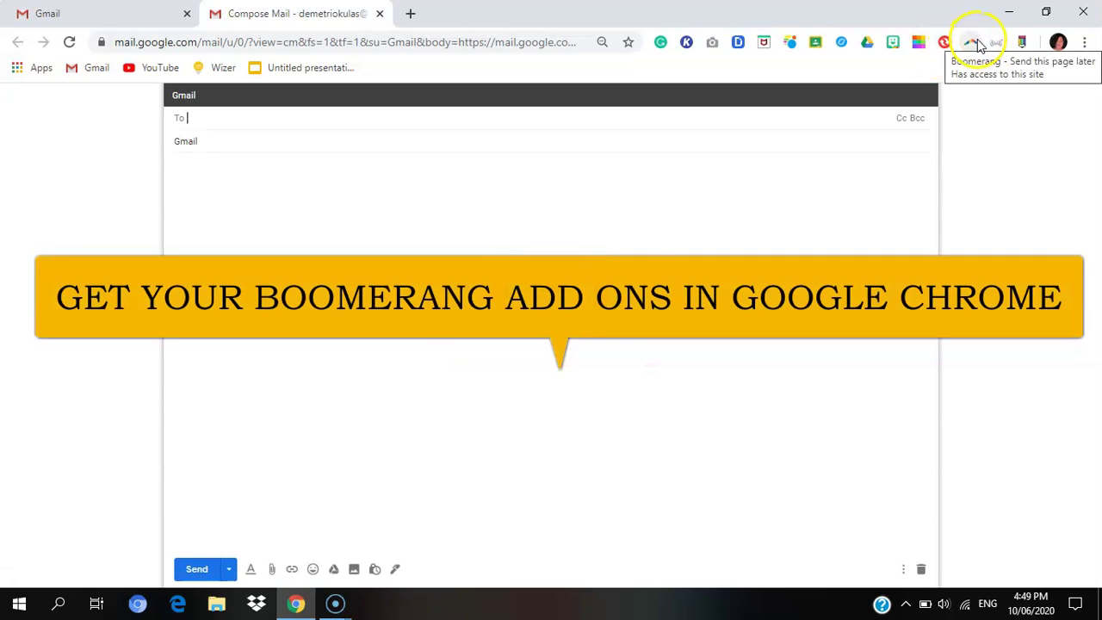
left_click(969, 47)
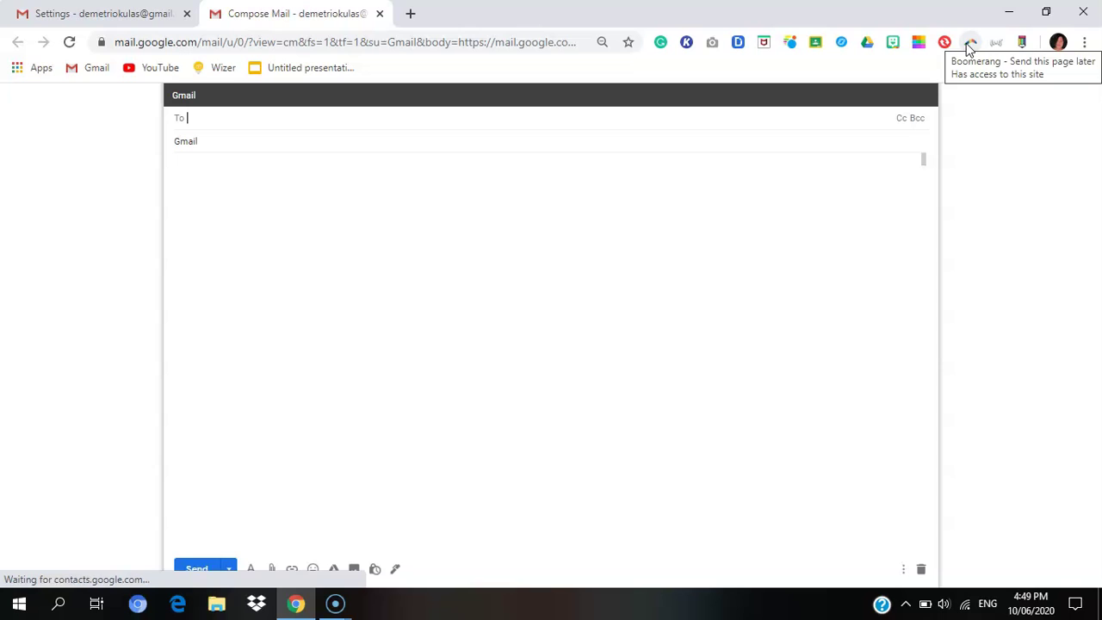
left_click(964, 50)
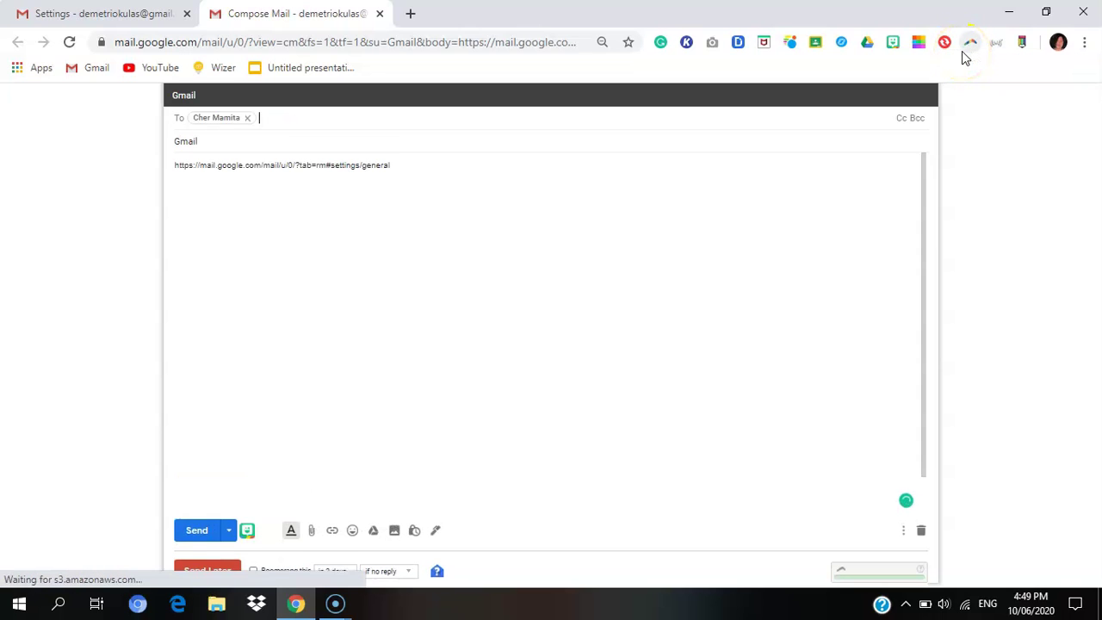
left_click(971, 45)
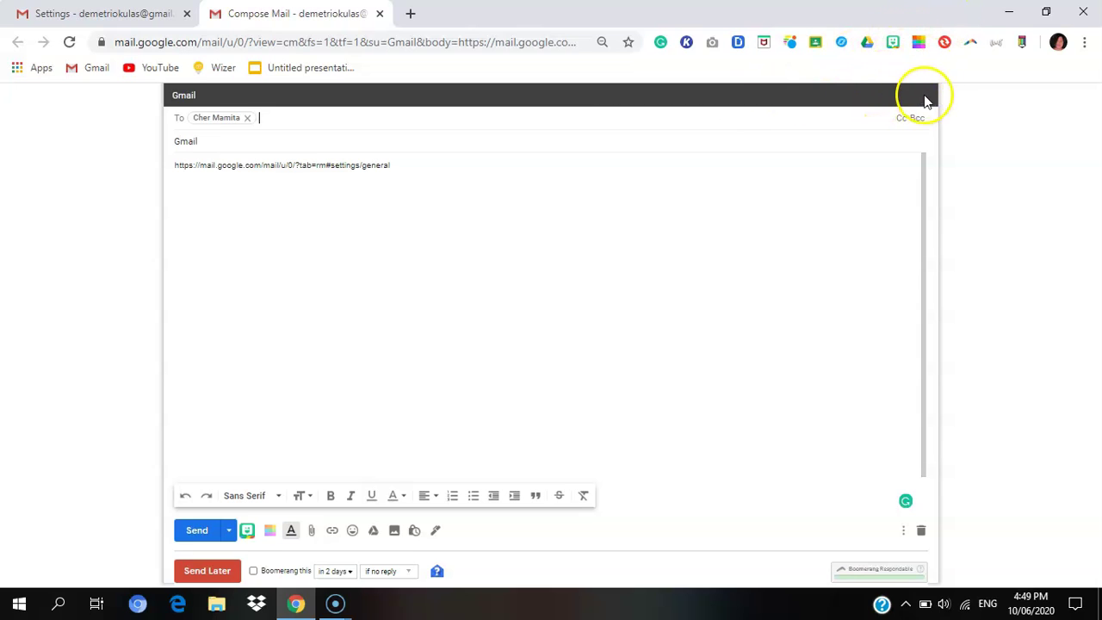
- Open the Auto Text Expander options and review the list of saved shortcuts and their expansions
left_click(997, 45)
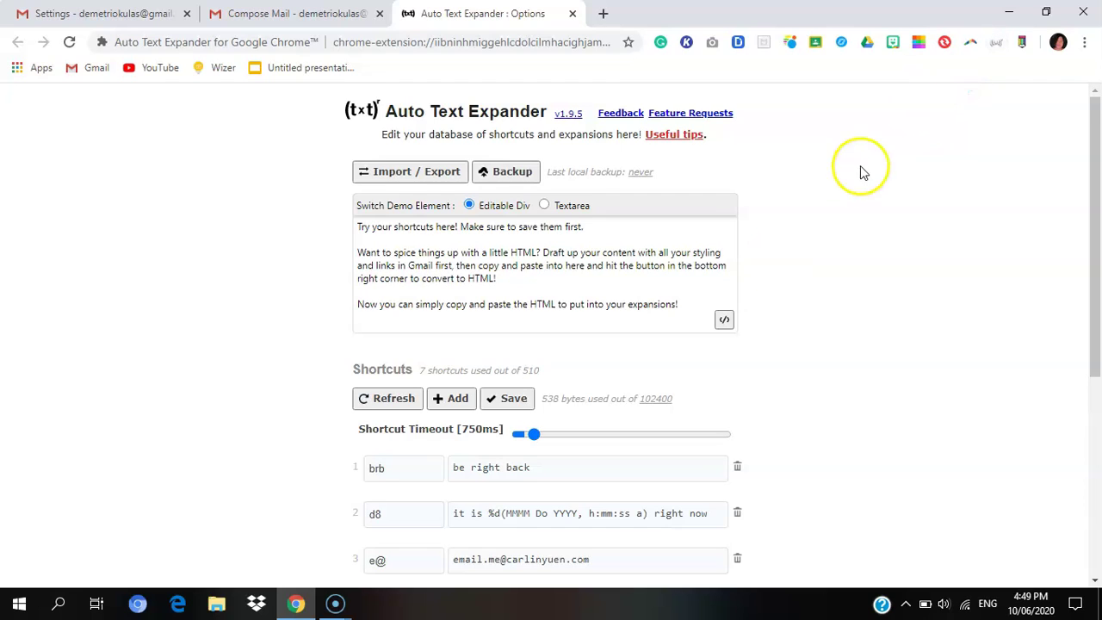
left_click_drag(1097, 224, 1091, 303)
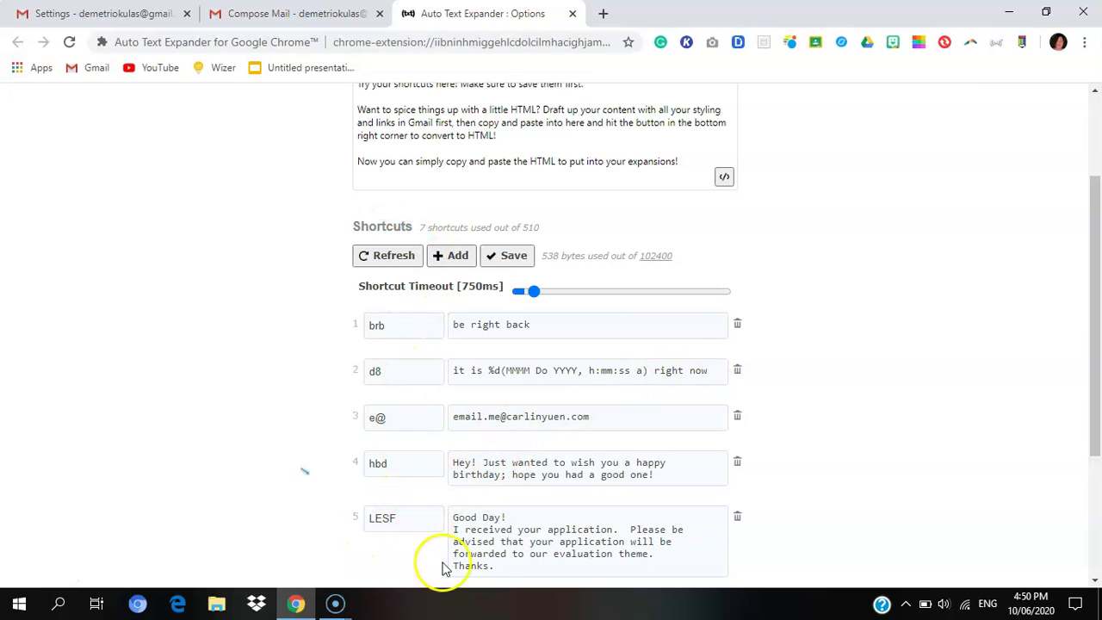
left_click(1092, 380)
left_click_drag(1092, 381, 1093, 440)
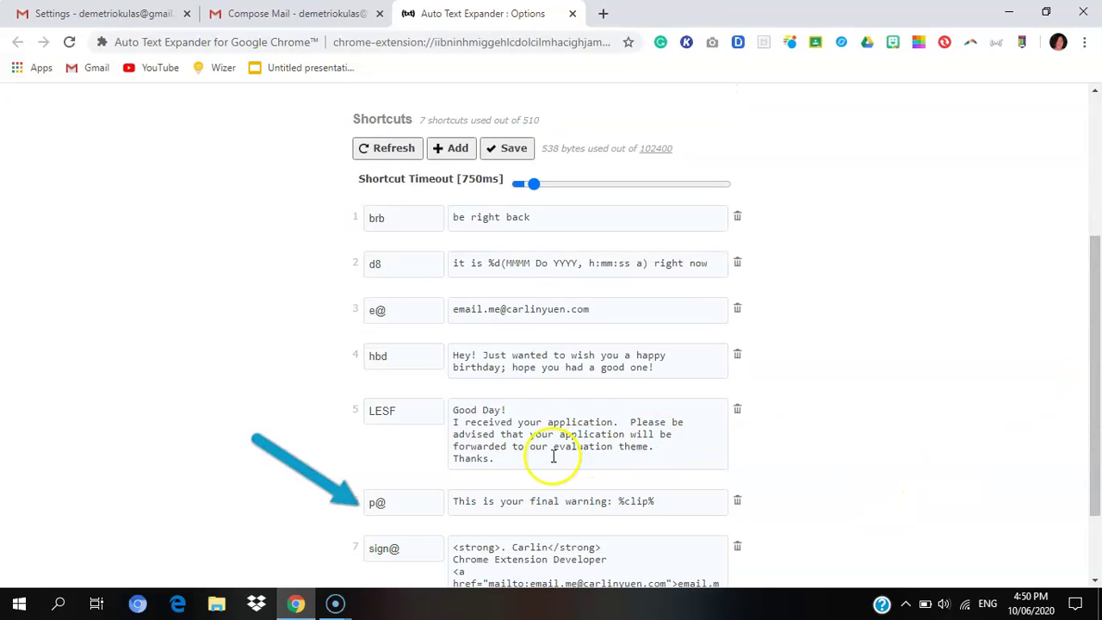